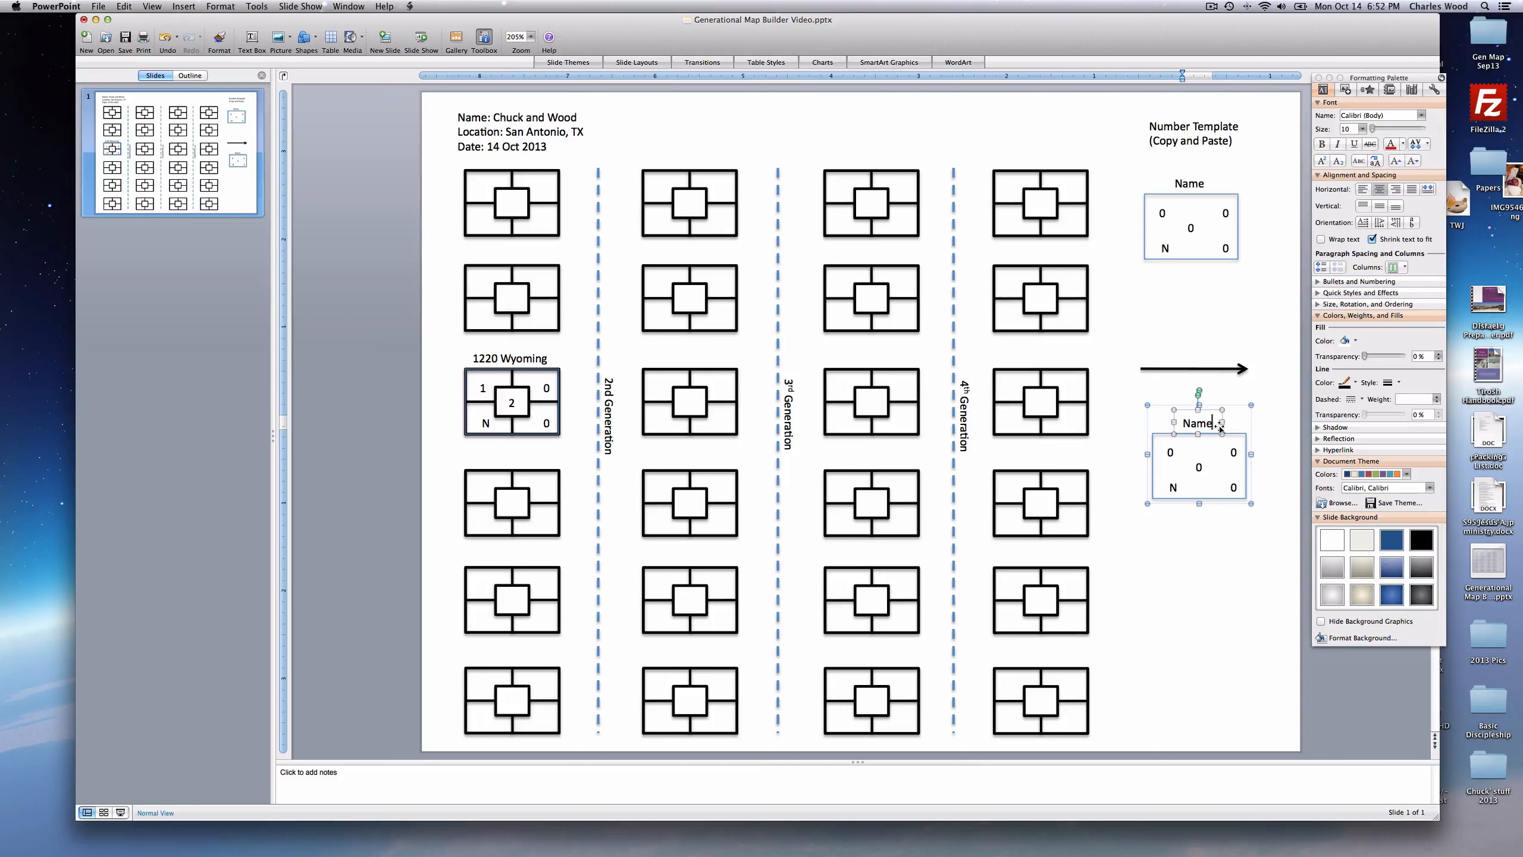
- Label the box 'Raul' with number Y, and move the Wilson box into the 2nd Generation column
key("BackSpace")
key("BackSpace")
key("BackSpace")
key("BackSpace")
type("Raul")
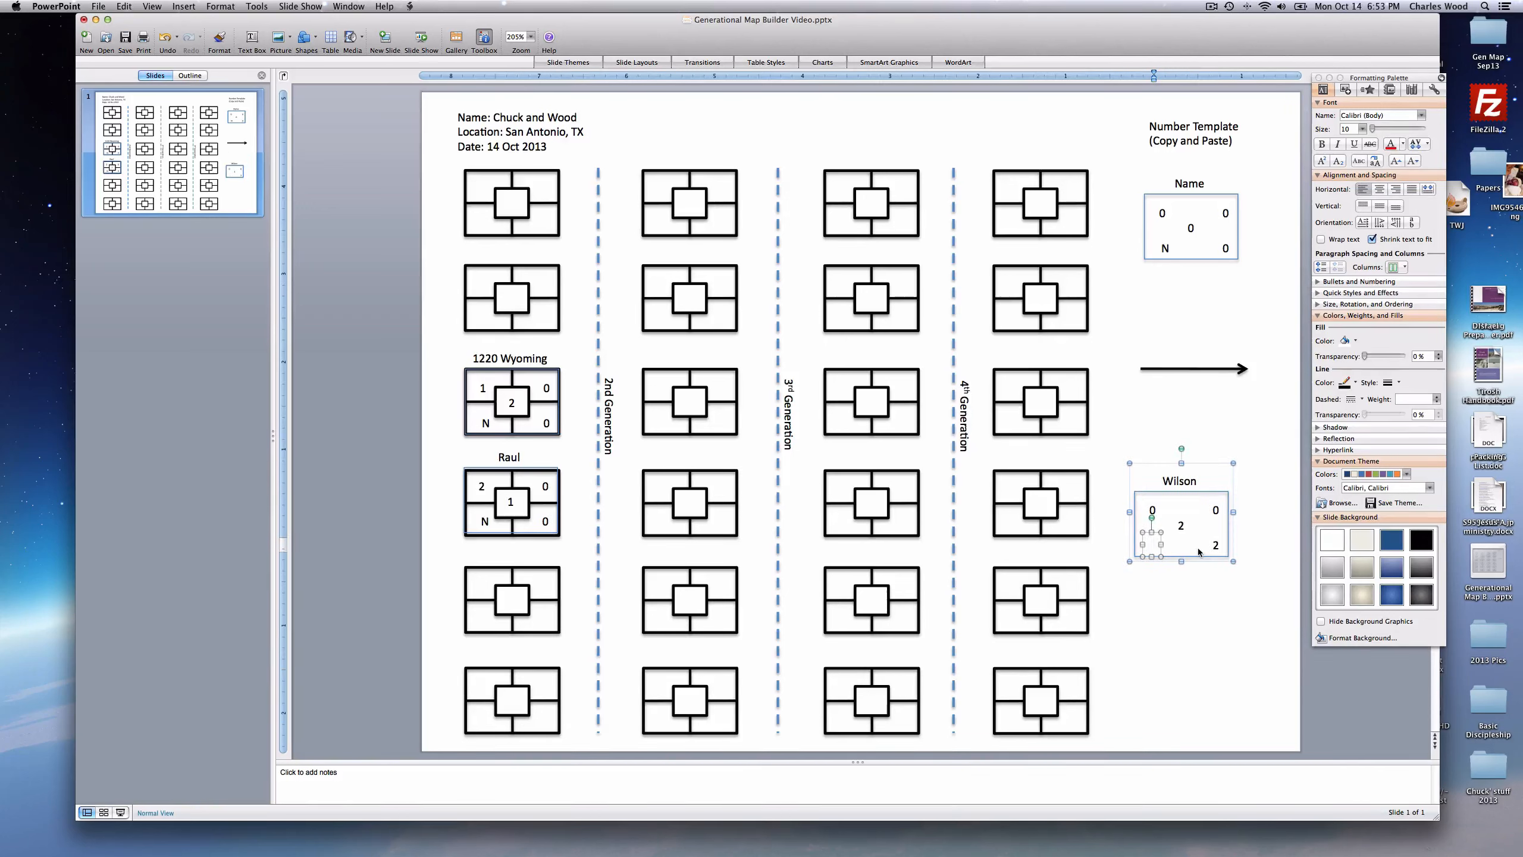
type("Y")
left_click(1169, 608)
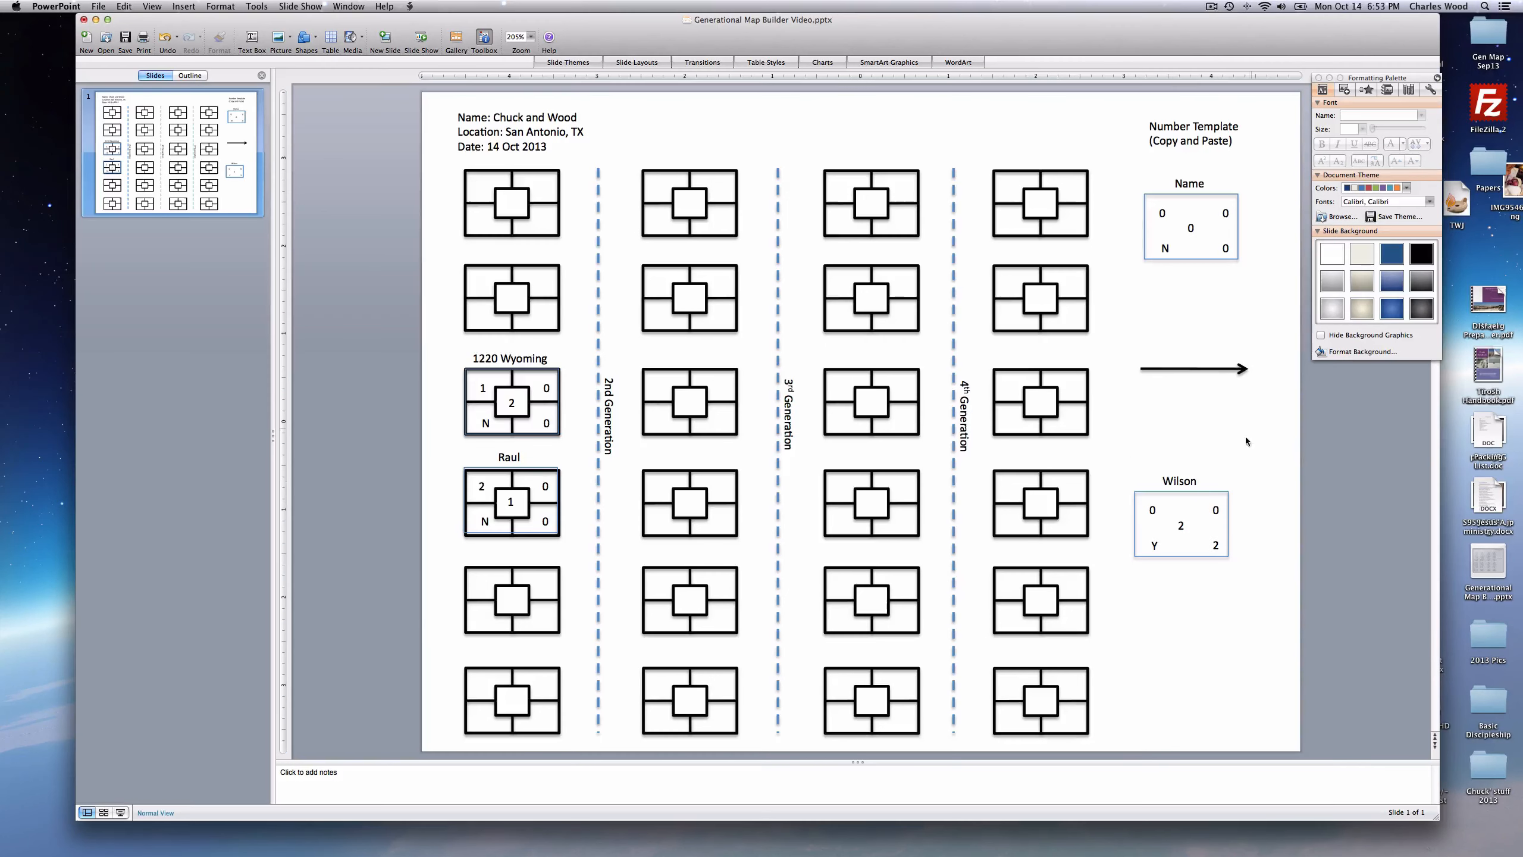
left_click(1211, 491)
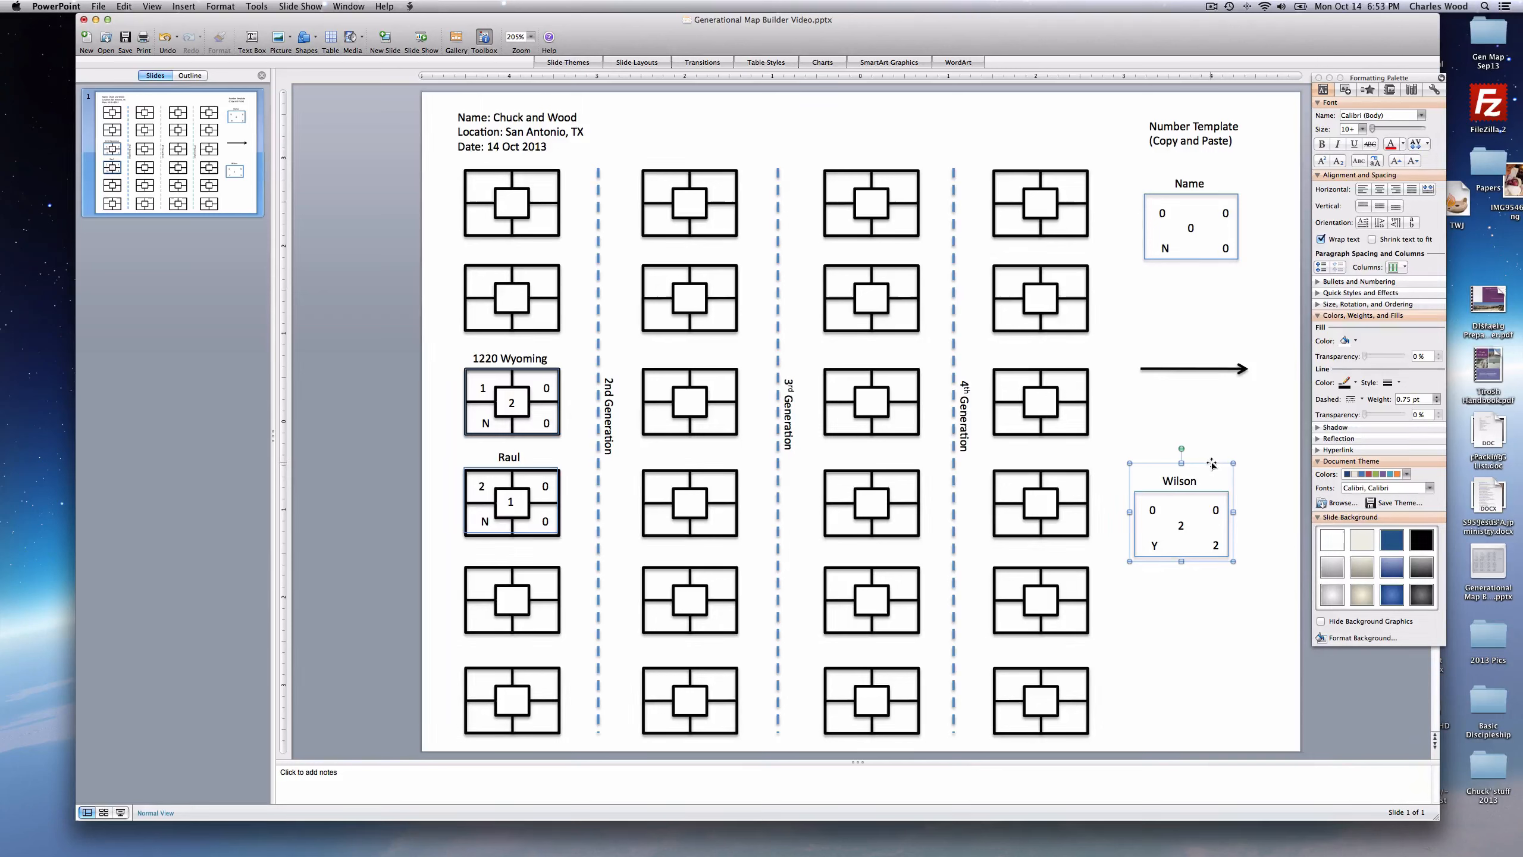
left_click_drag(1211, 492, 717, 235)
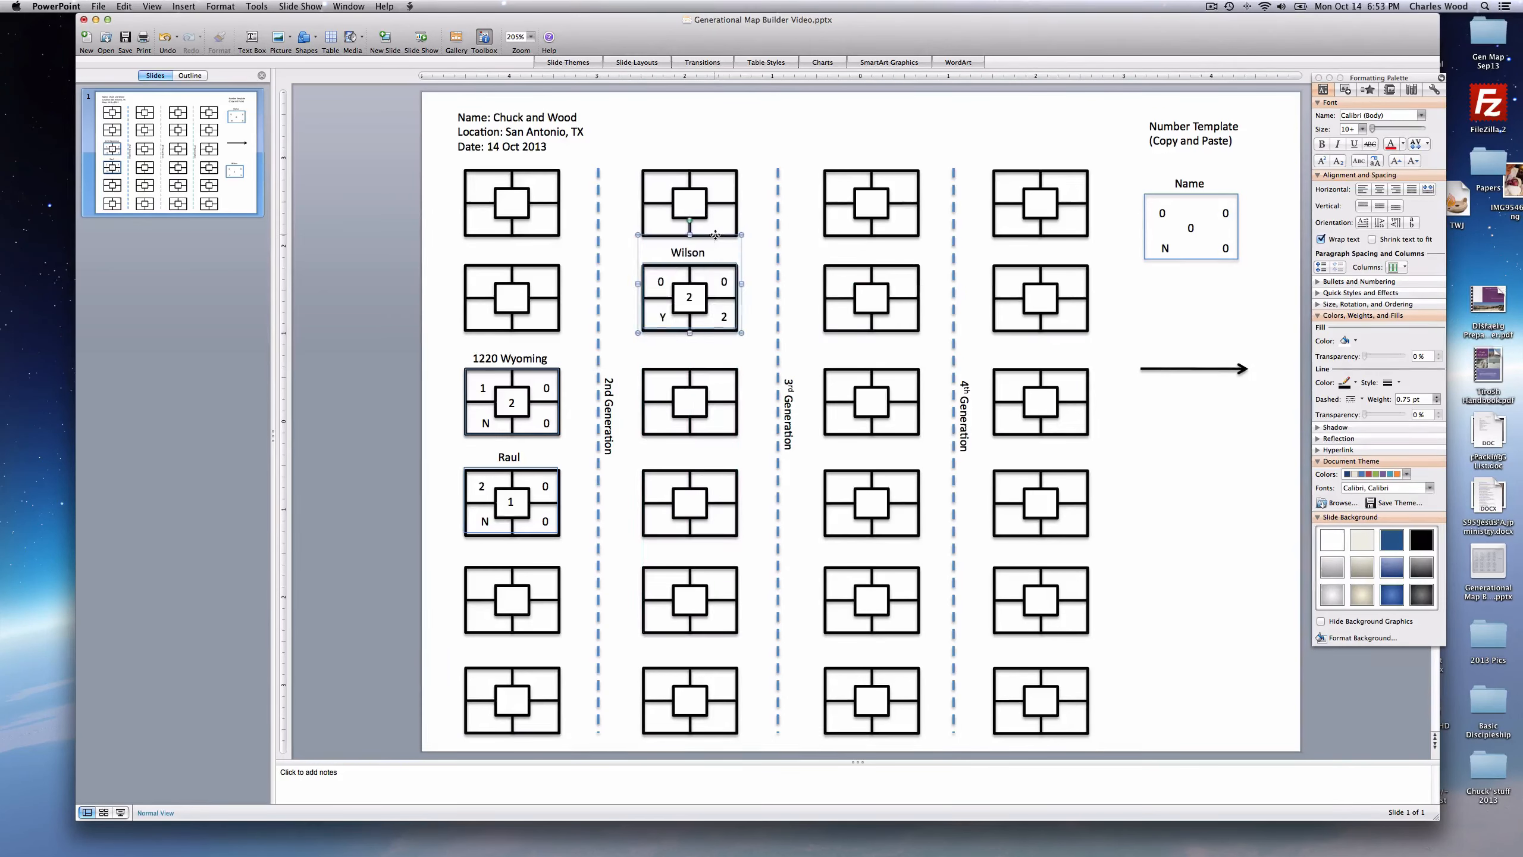
- Duplicate the Number Template box and place the copy lower on the slide
left_click(1197, 194)
right_click(1214, 165)
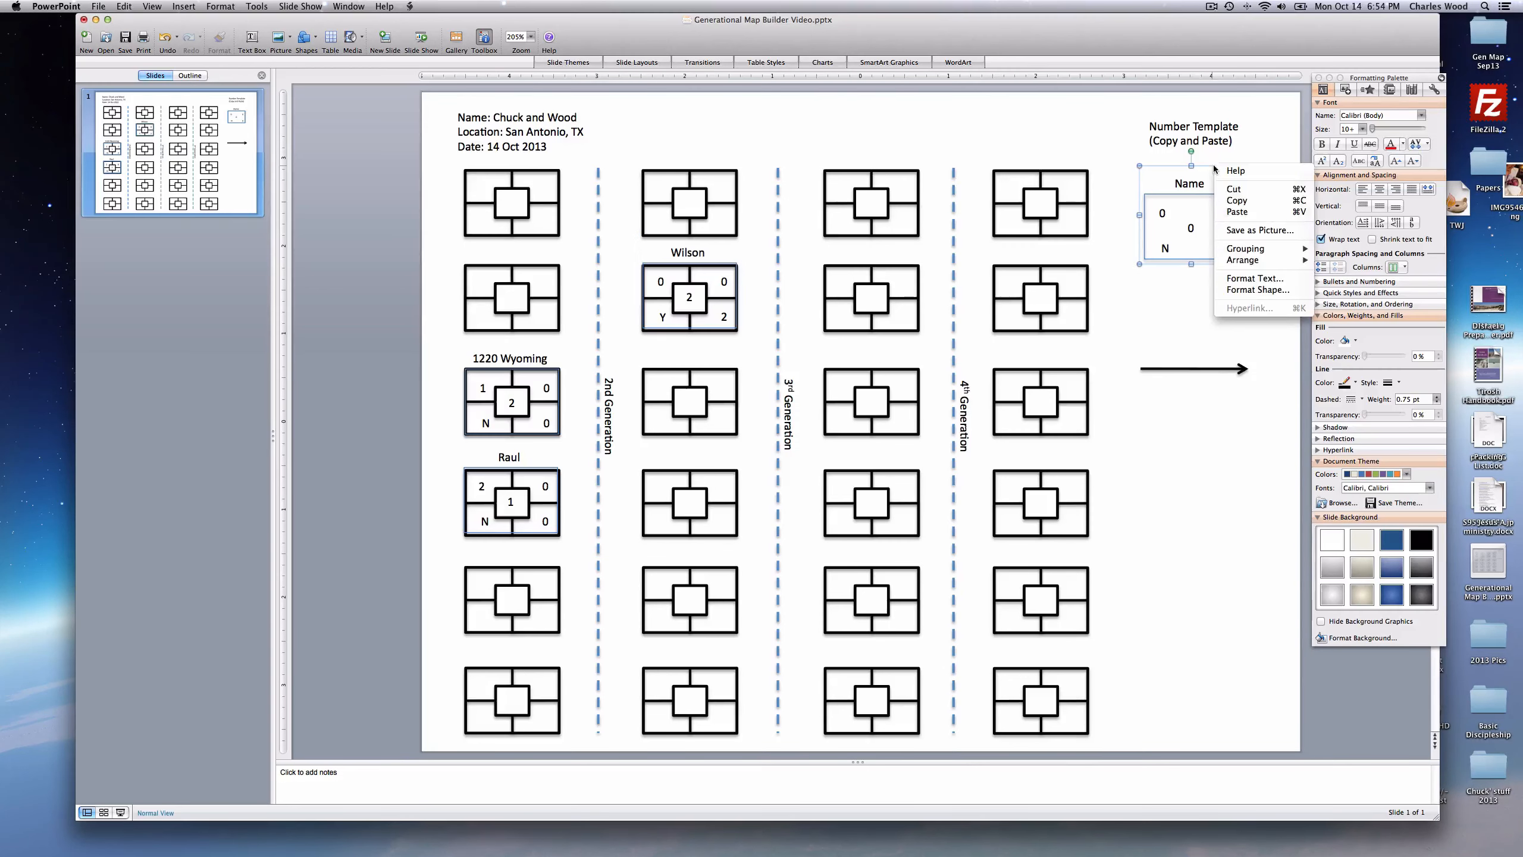
left_click(1226, 201)
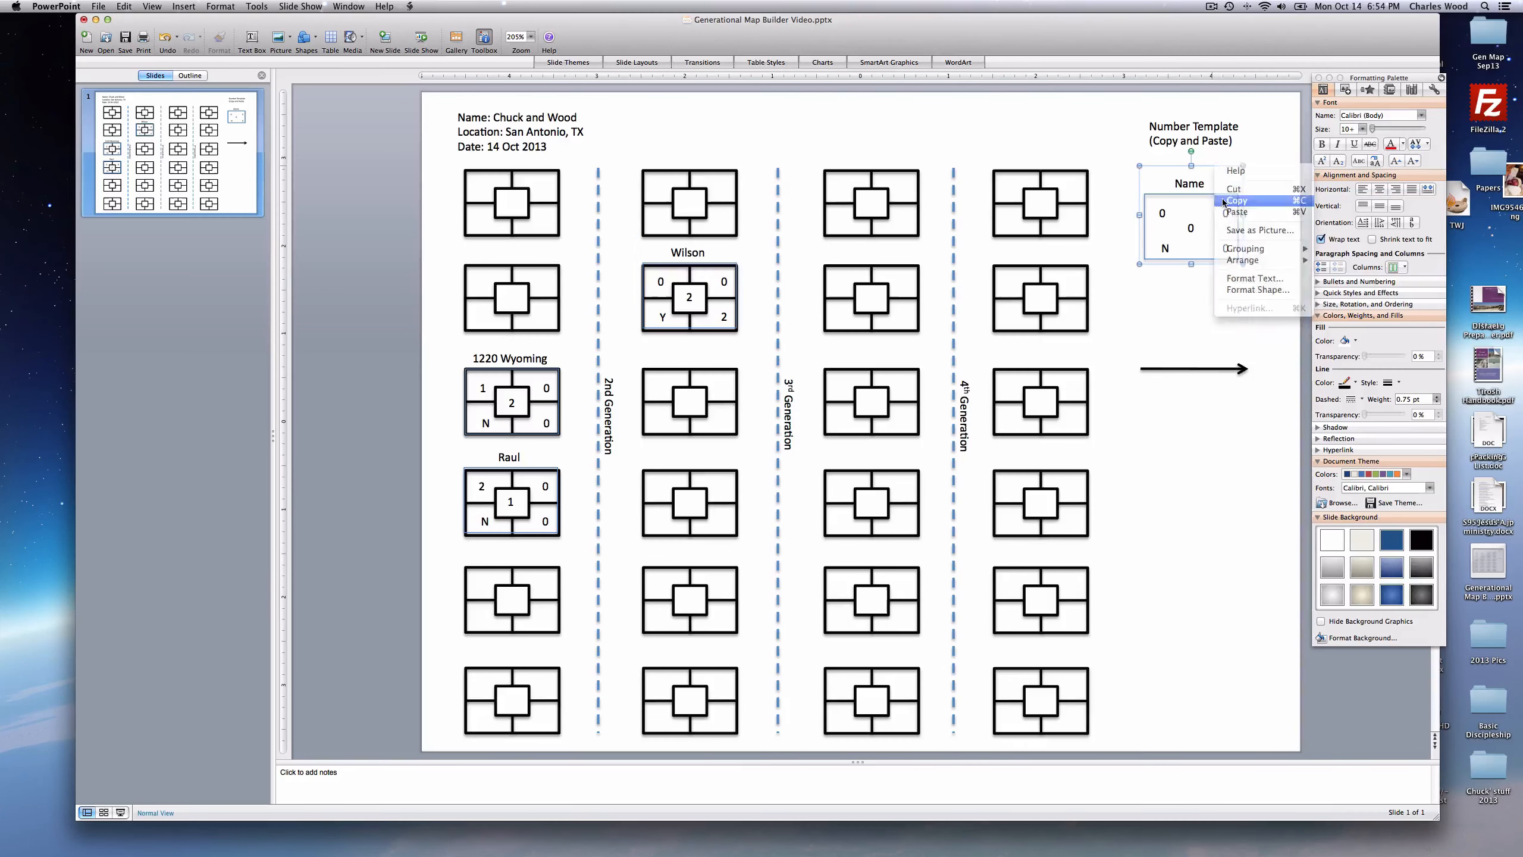
right_click(1185, 315)
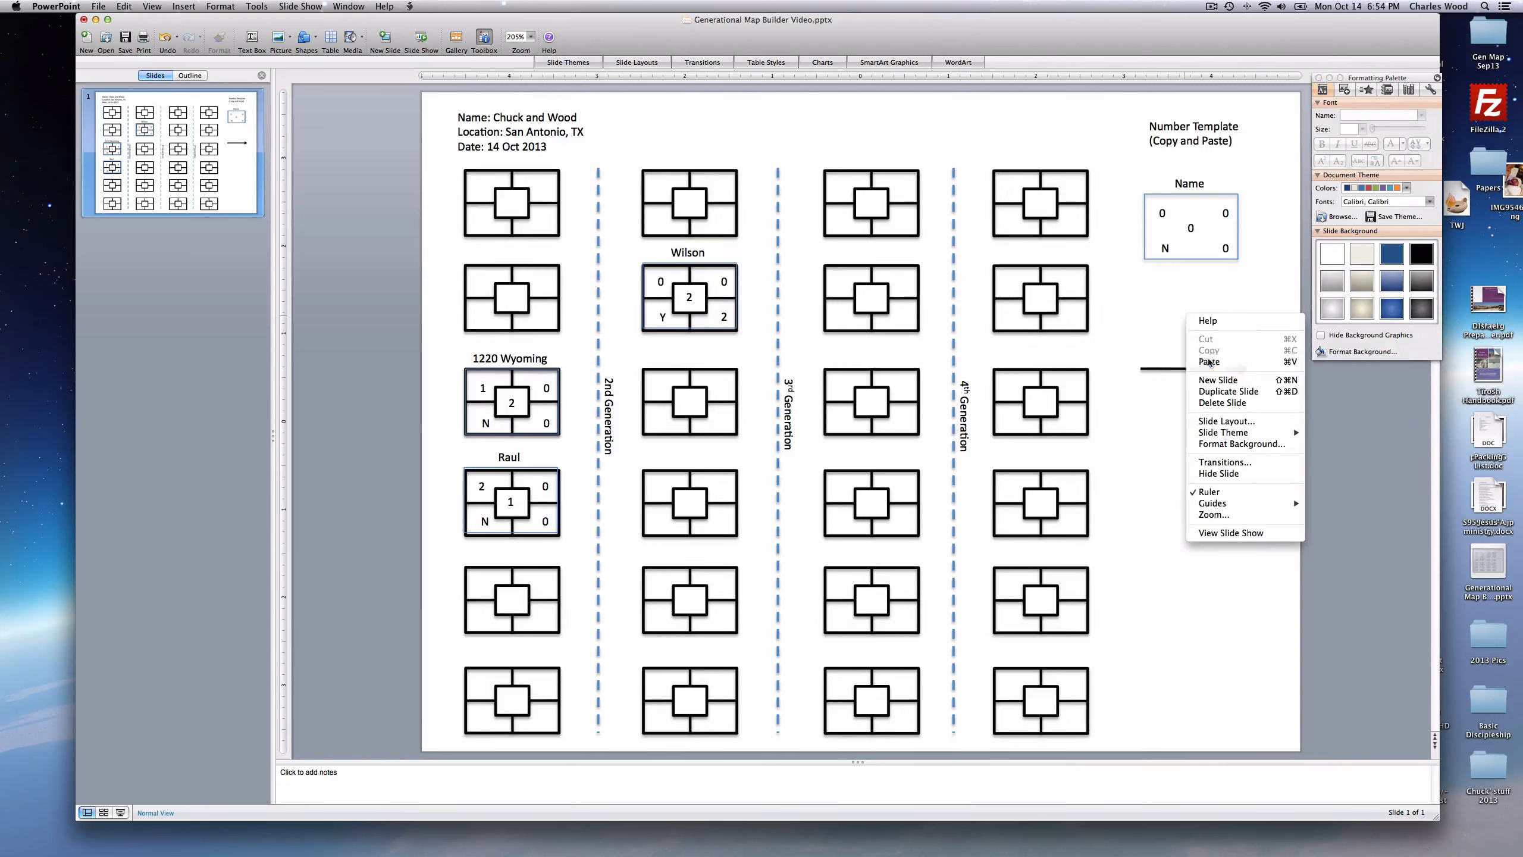
left_click(1209, 361)
left_click_drag(1229, 181, 1209, 442)
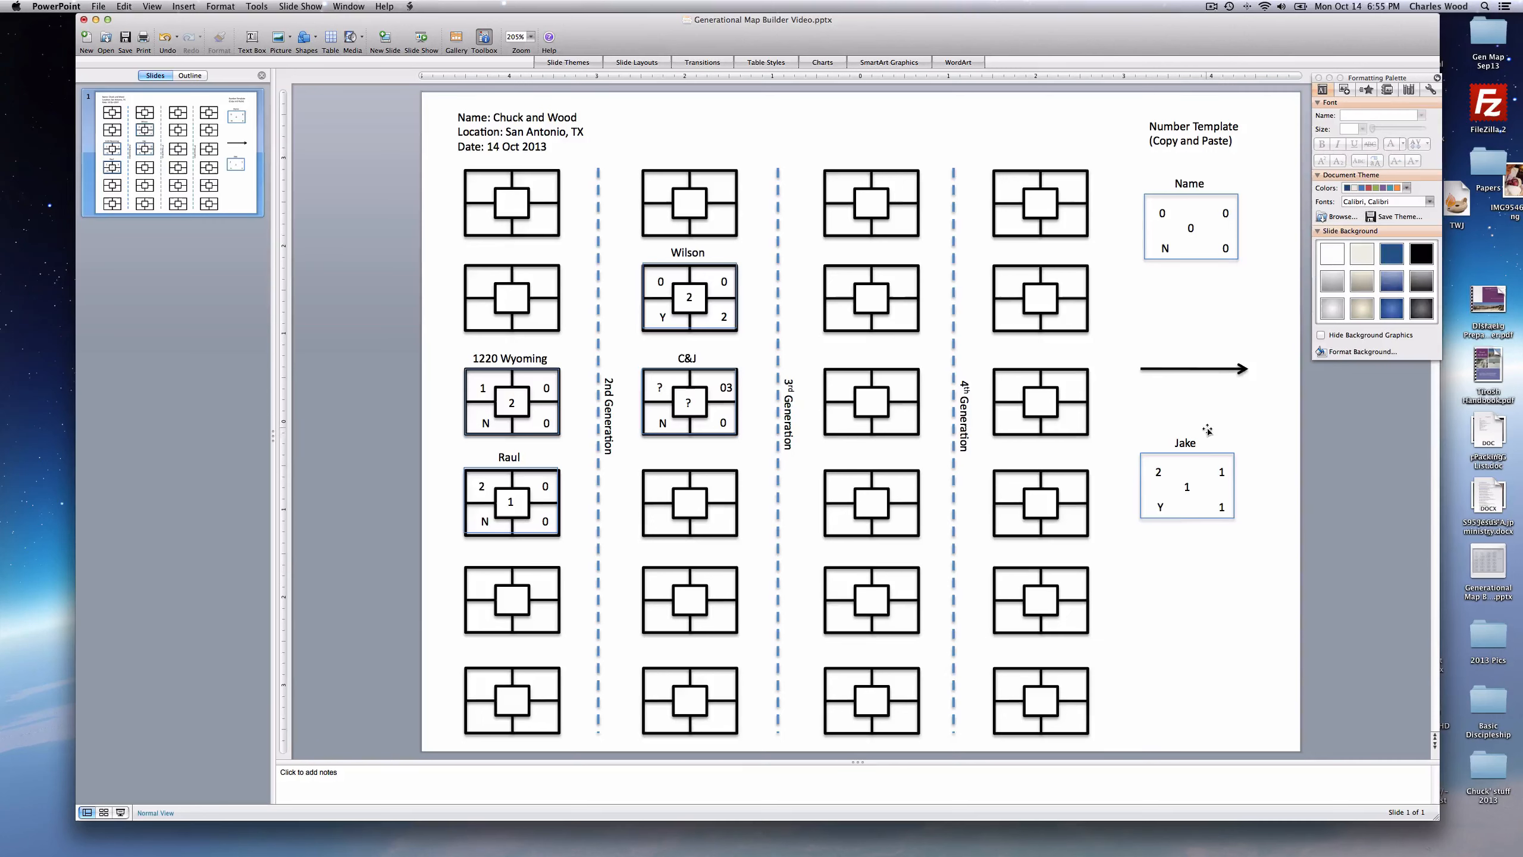
- Move the Jake box below C&J and select the two empty top-left boxes
left_click(1208, 430)
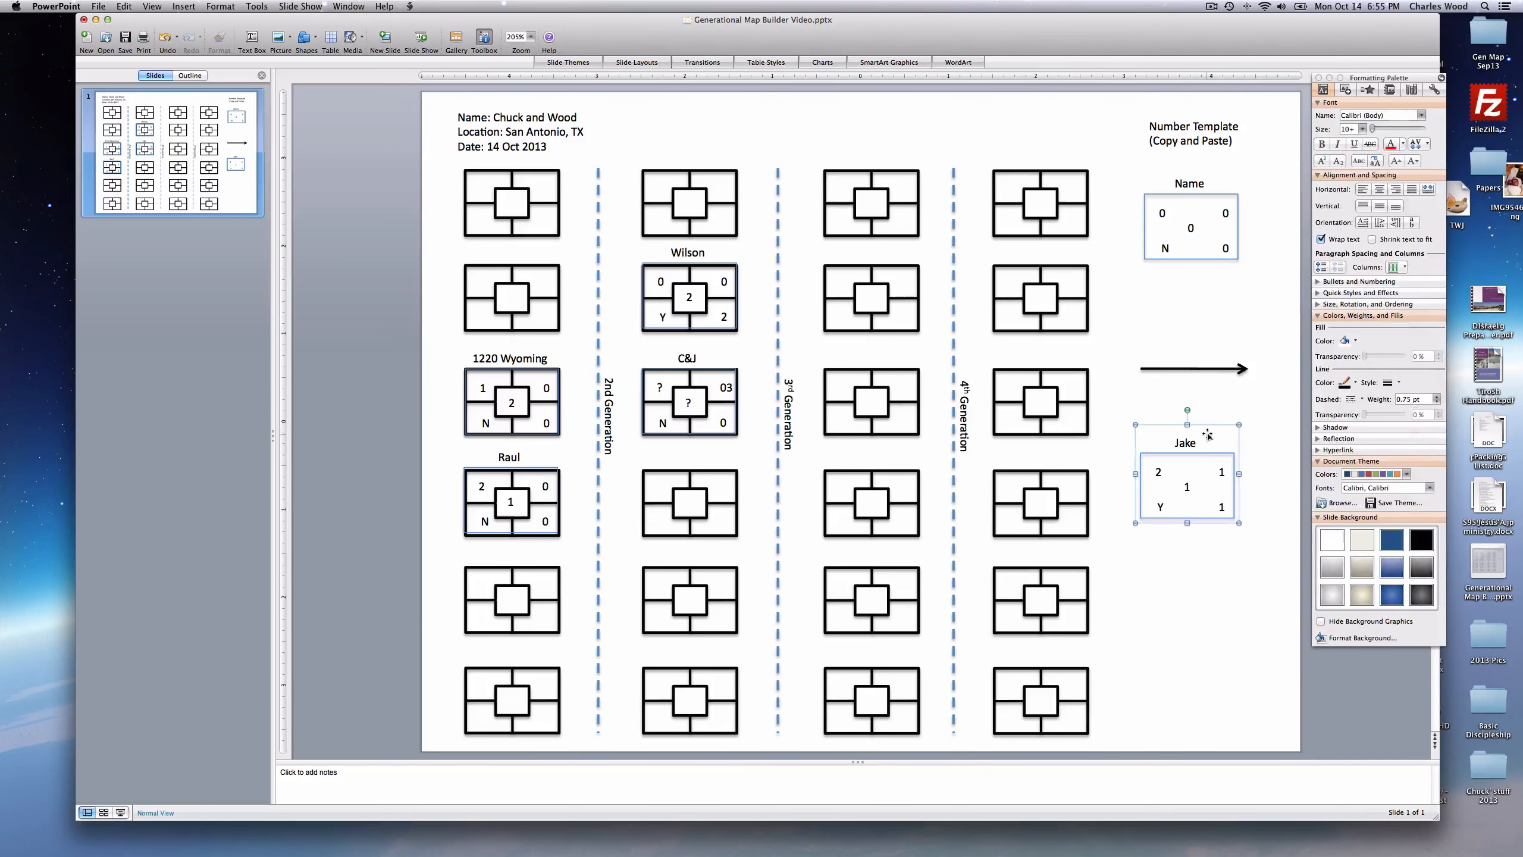
left_click_drag(1212, 427, 710, 438)
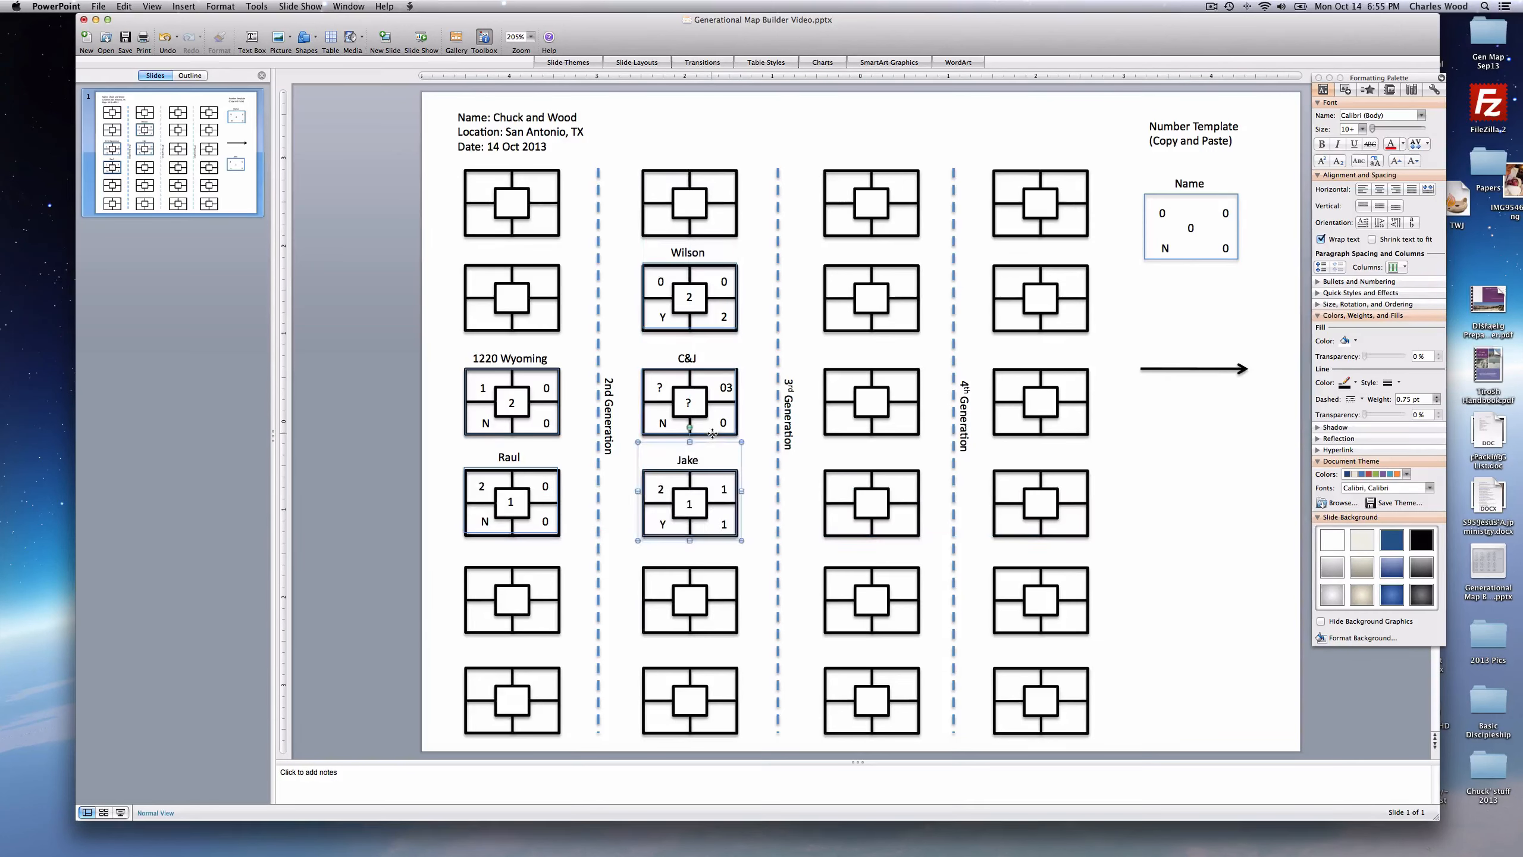
left_click(1183, 498)
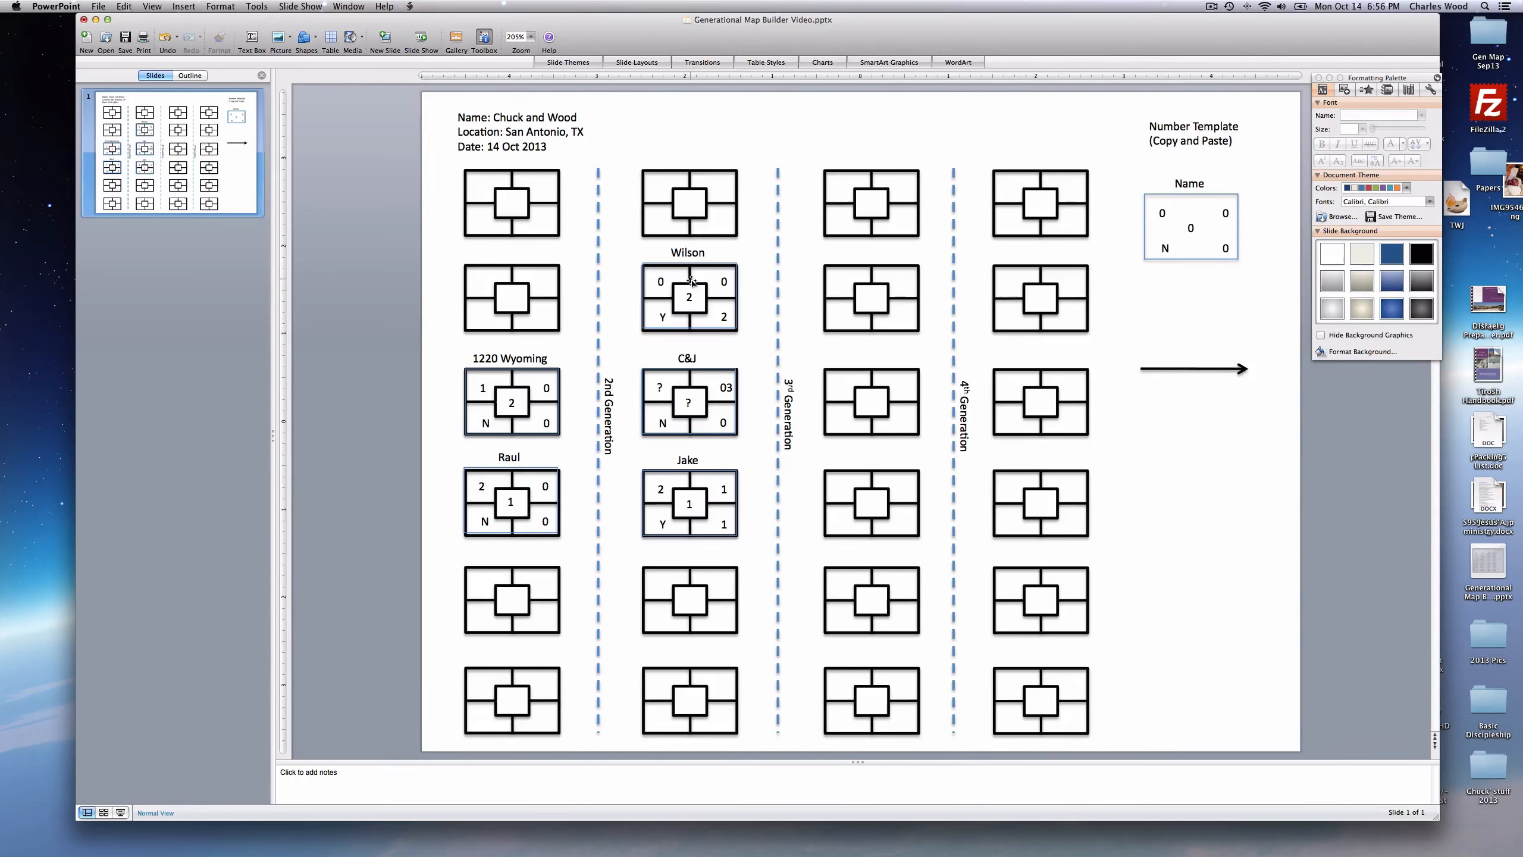
left_click_drag(443, 159, 577, 343)
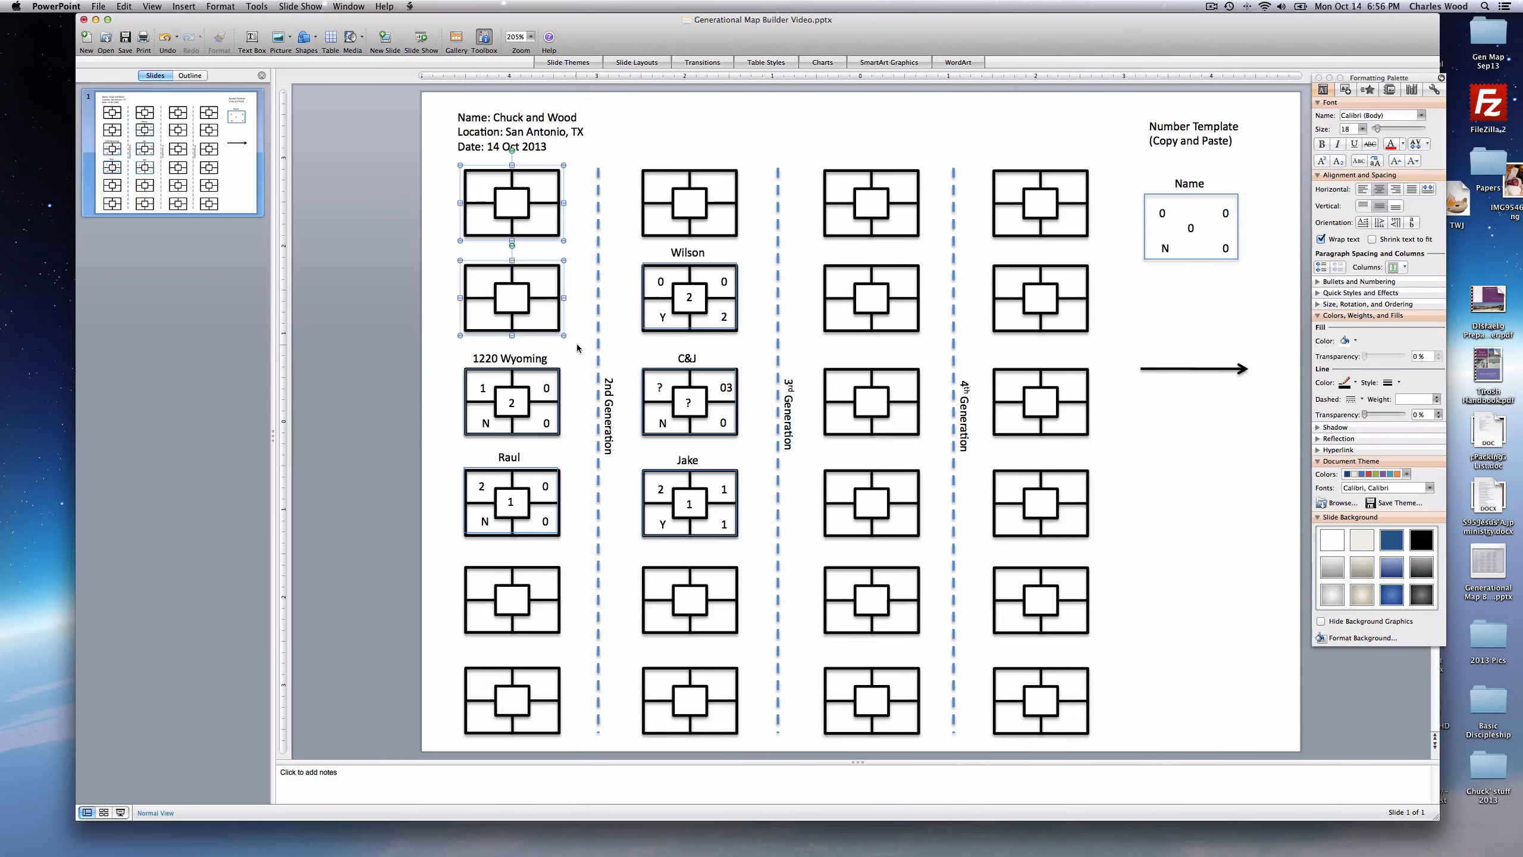
- Delete the empty boxes: two top-left, two bottom-left, one above Wilson, and six in the rightmost column
key("Delete")
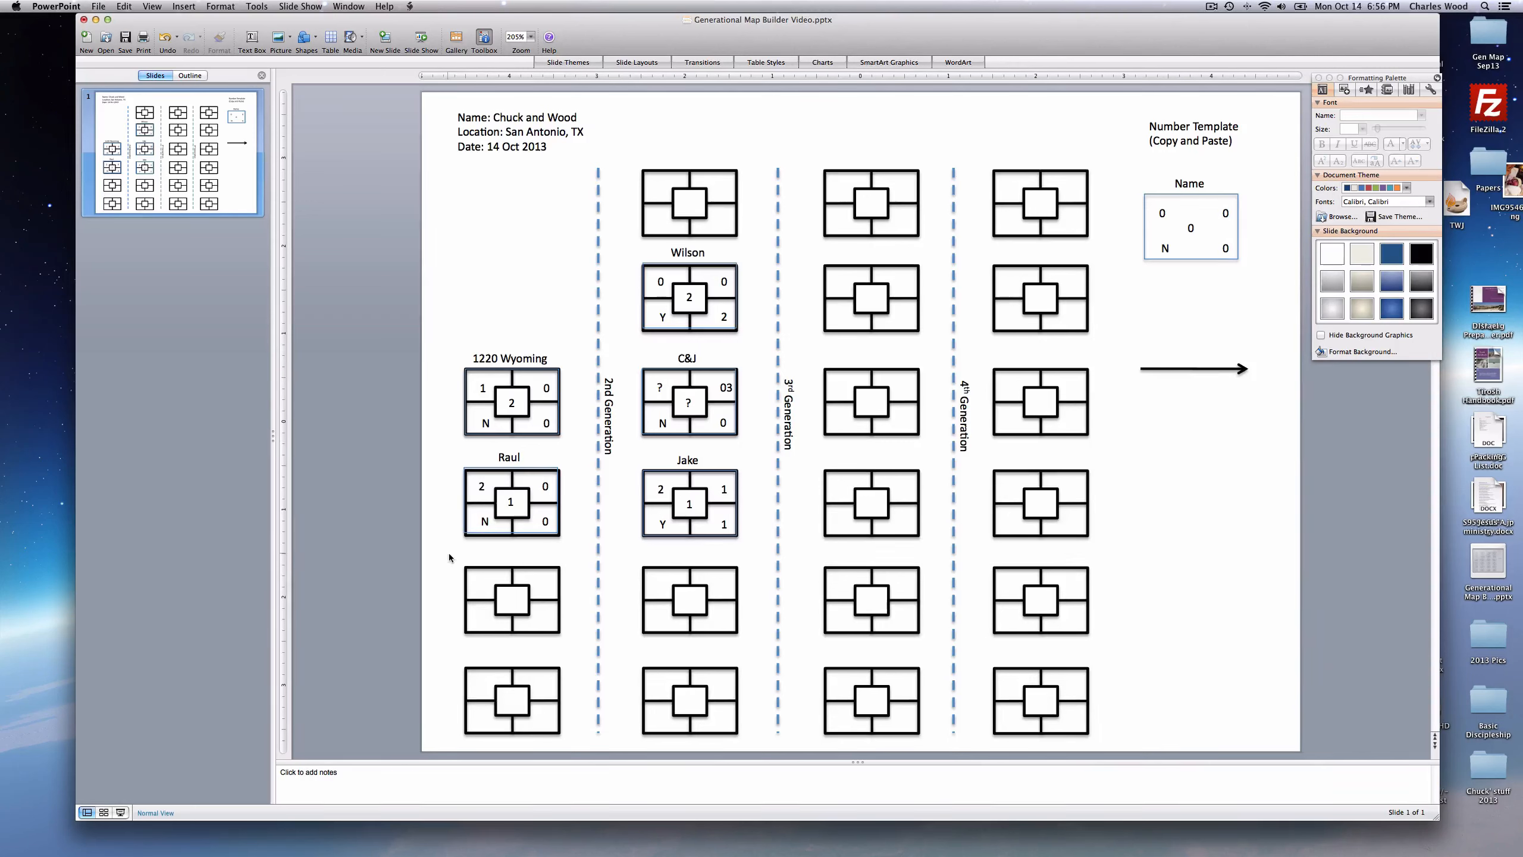
left_click_drag(448, 553, 572, 731)
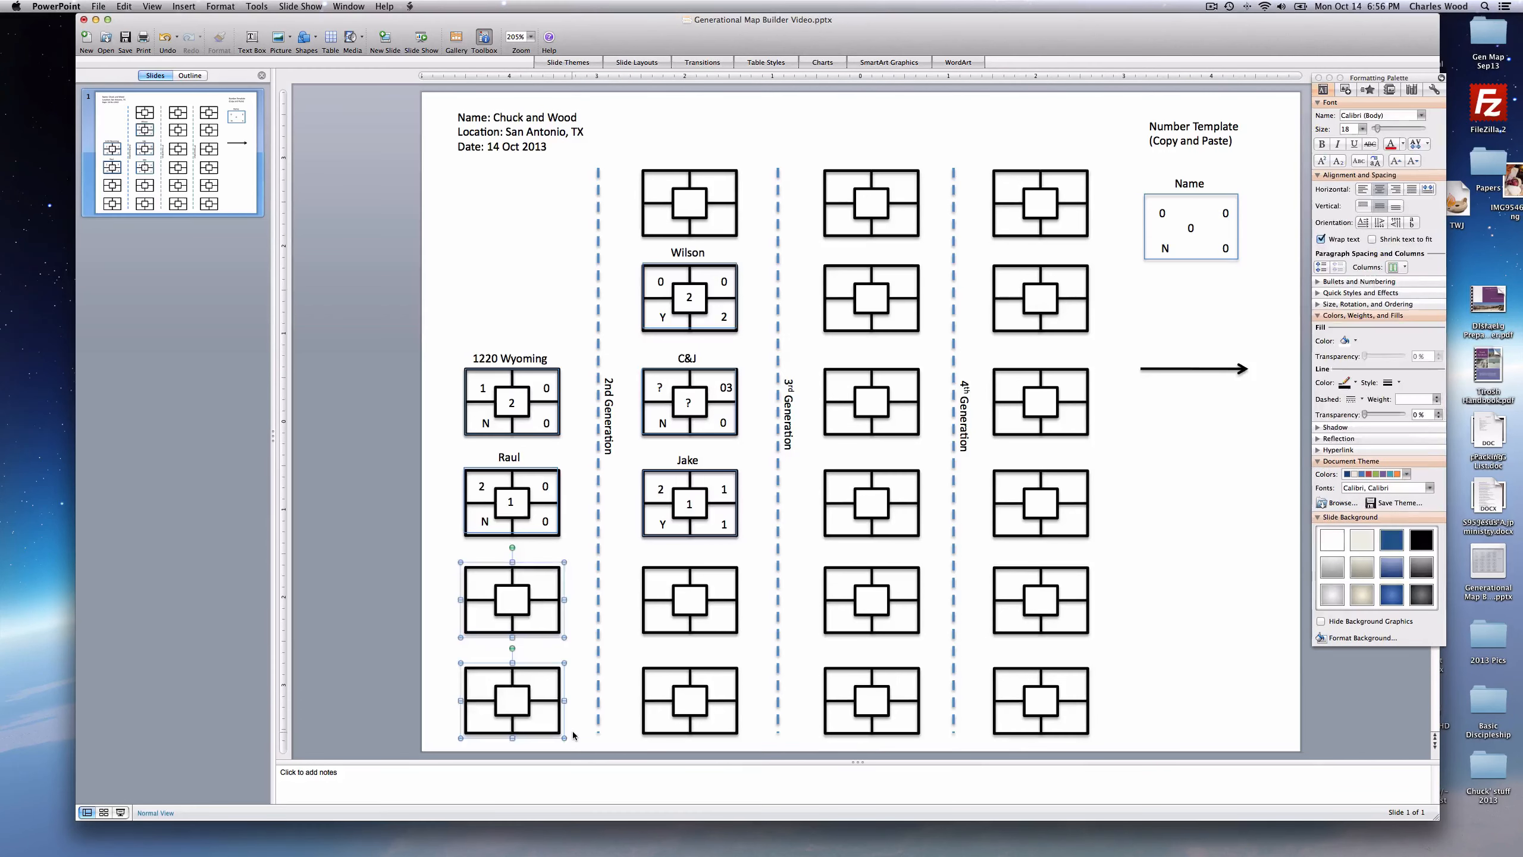
key("Delete")
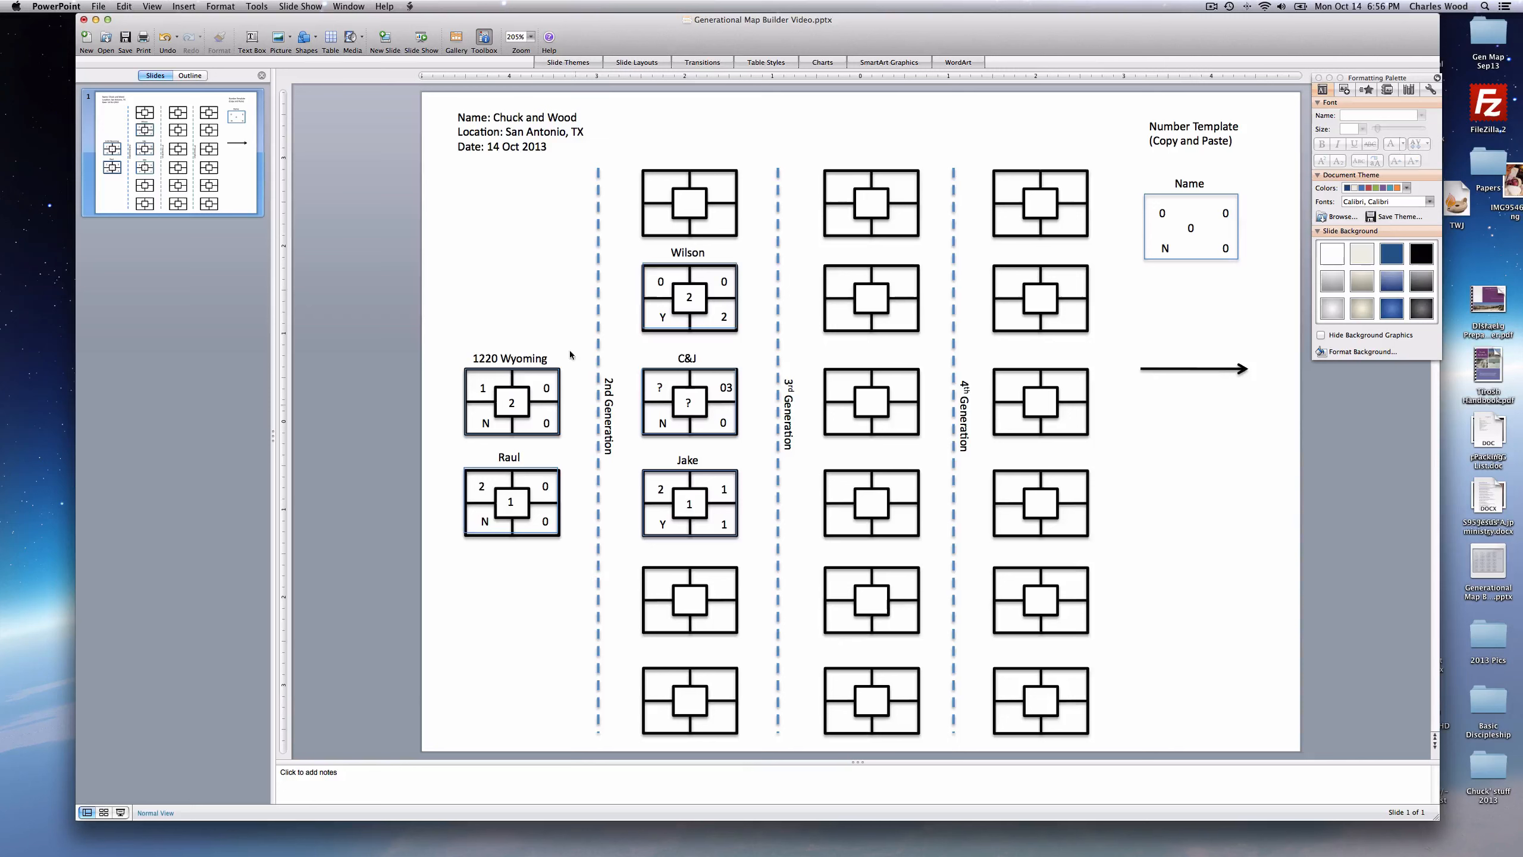
left_click_drag(630, 166, 756, 243)
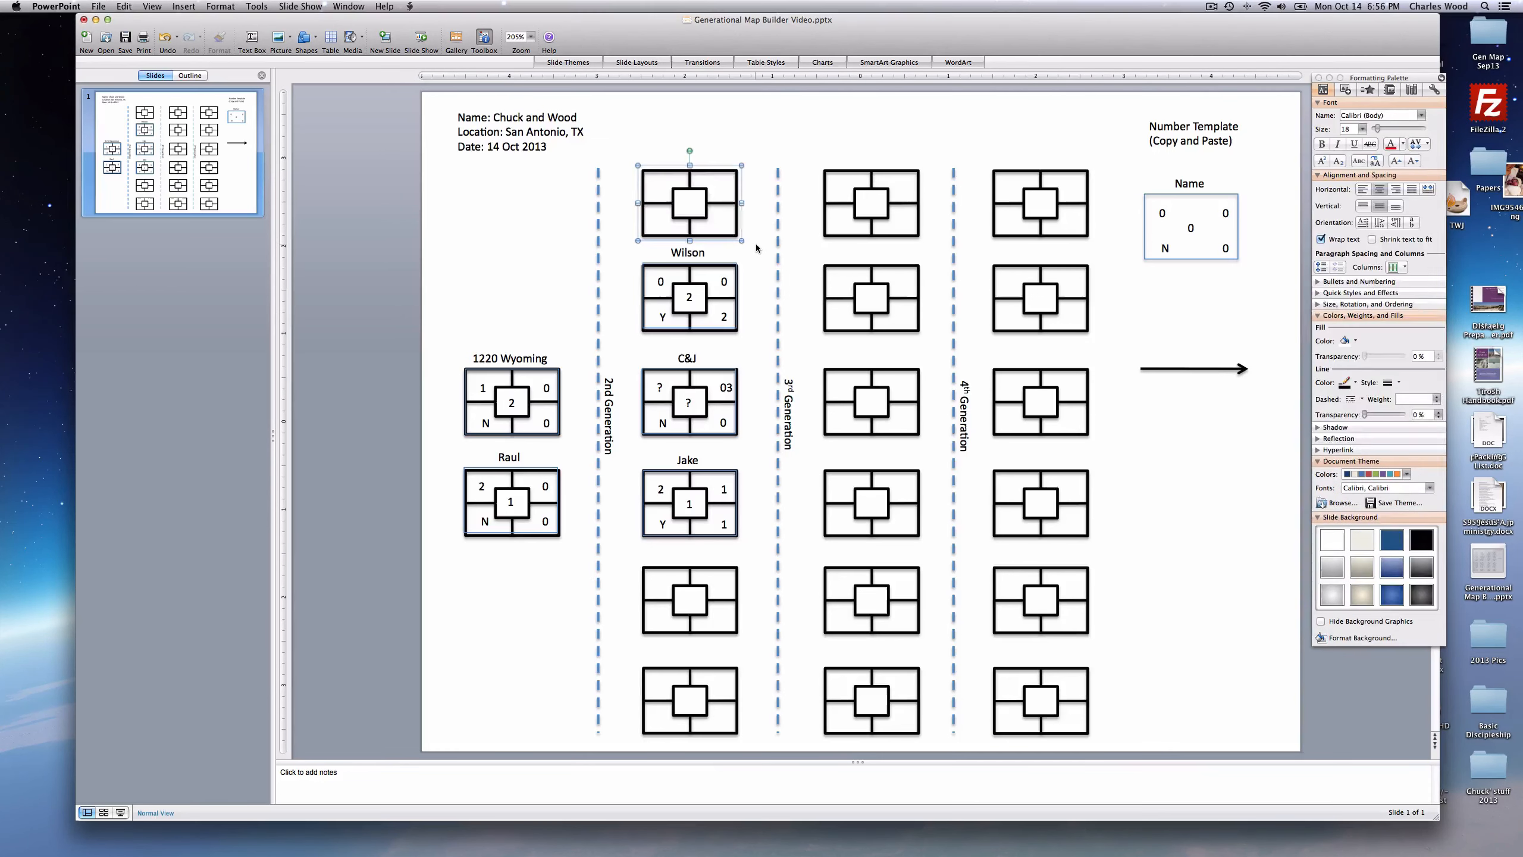
key("Delete")
left_click_drag(978, 145, 1100, 740)
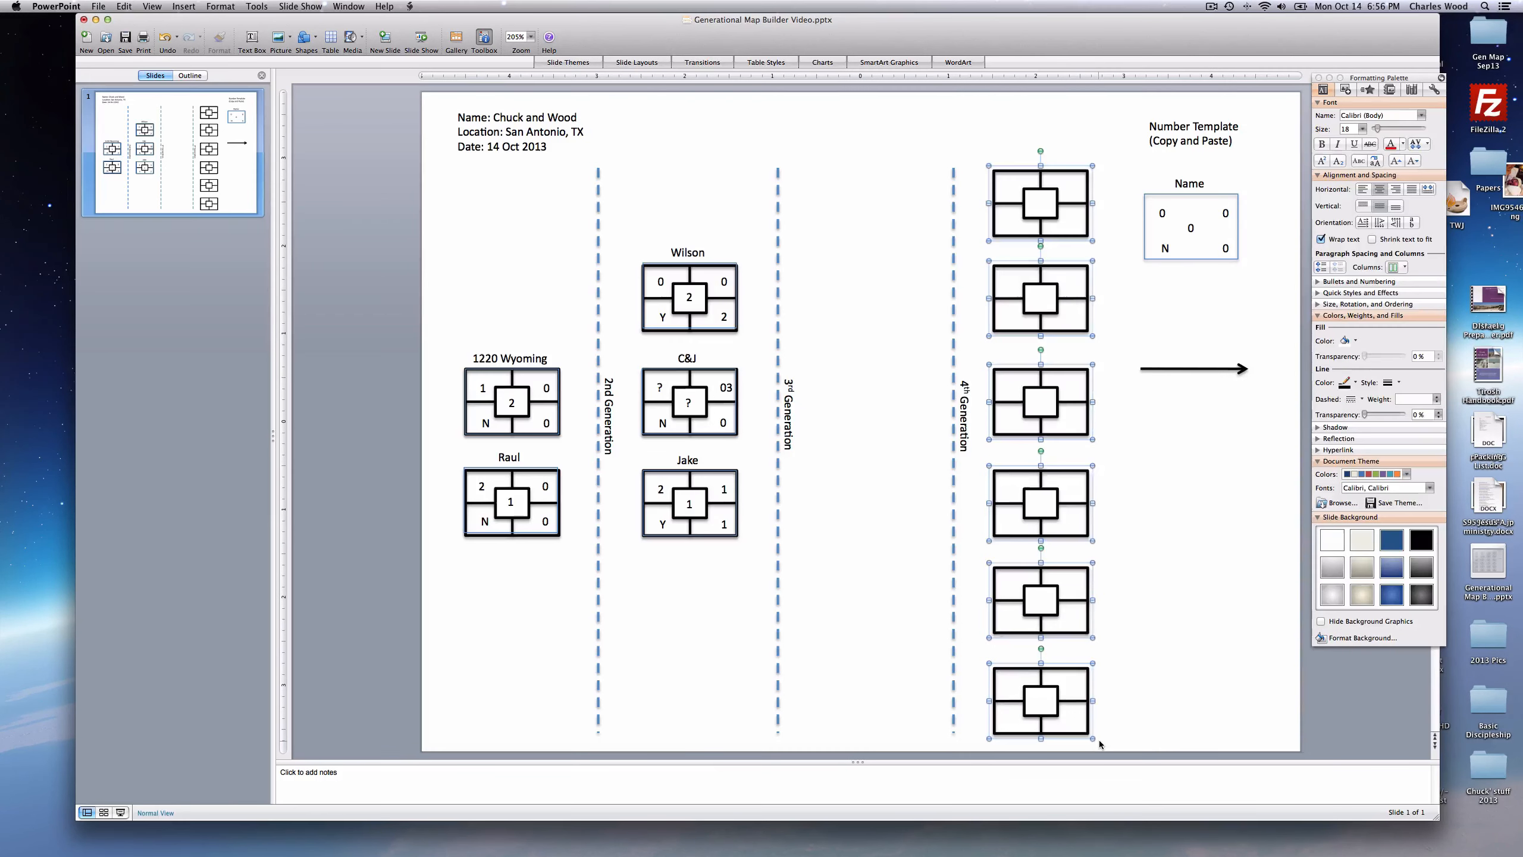
key("Delete")
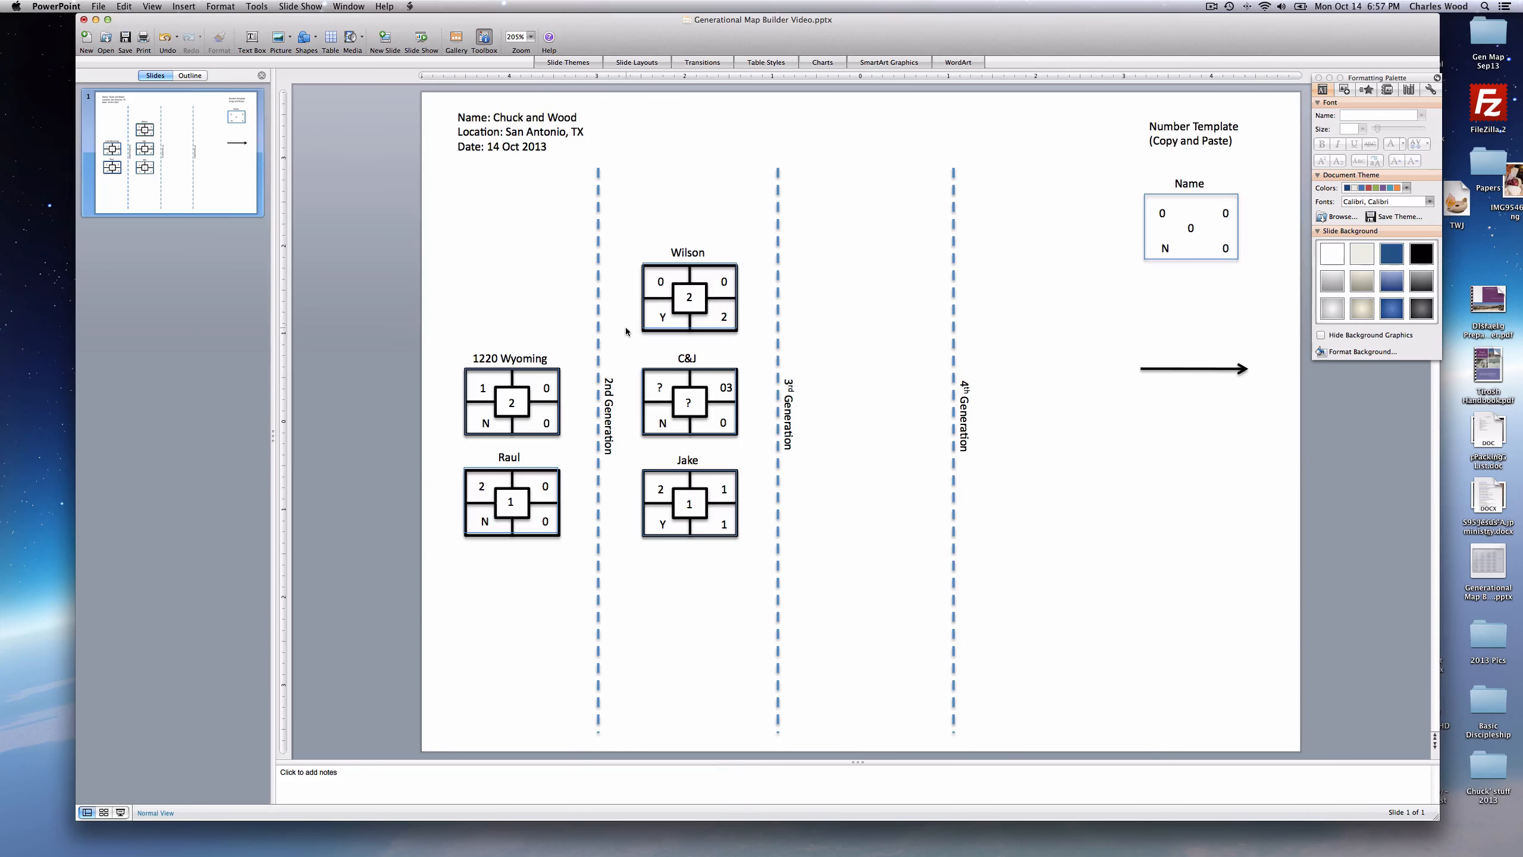
- Copy the arrow and paste it twice, giving three arrows
left_click(1203, 369)
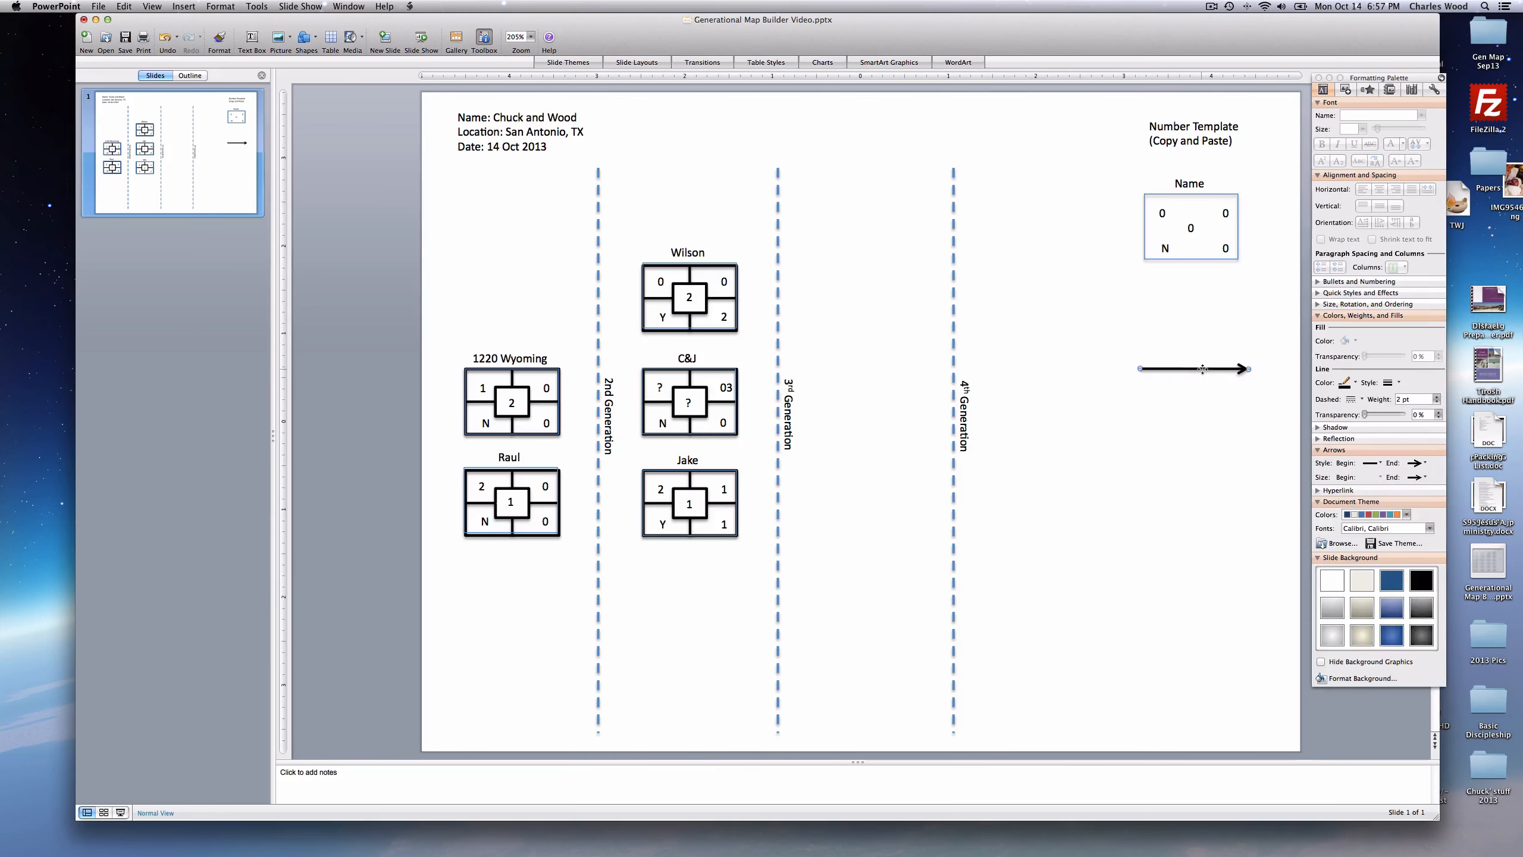
right_click(1204, 369)
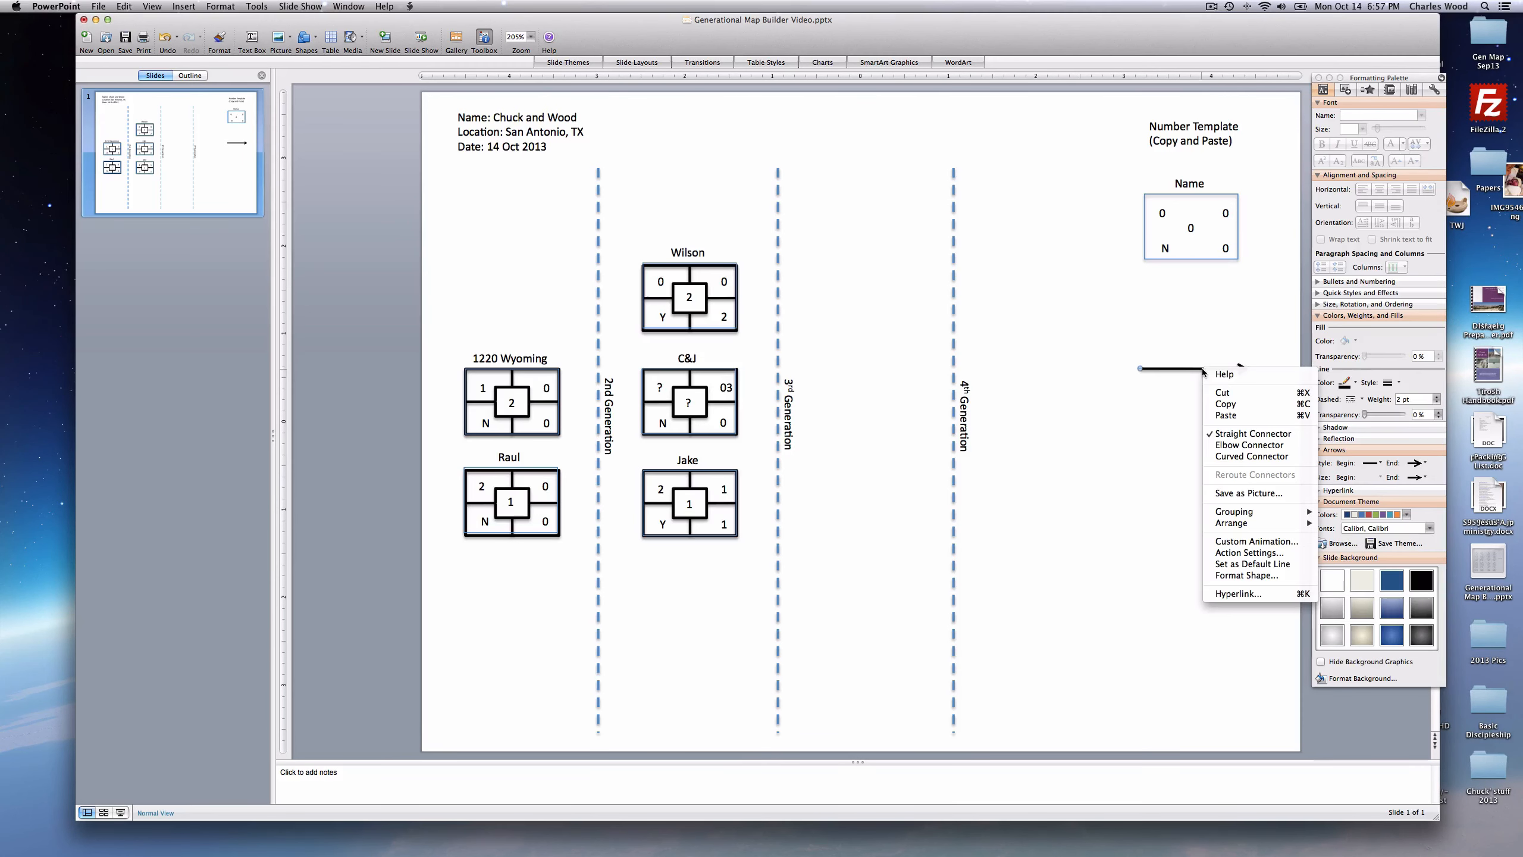
left_click(1222, 407)
right_click(1195, 408)
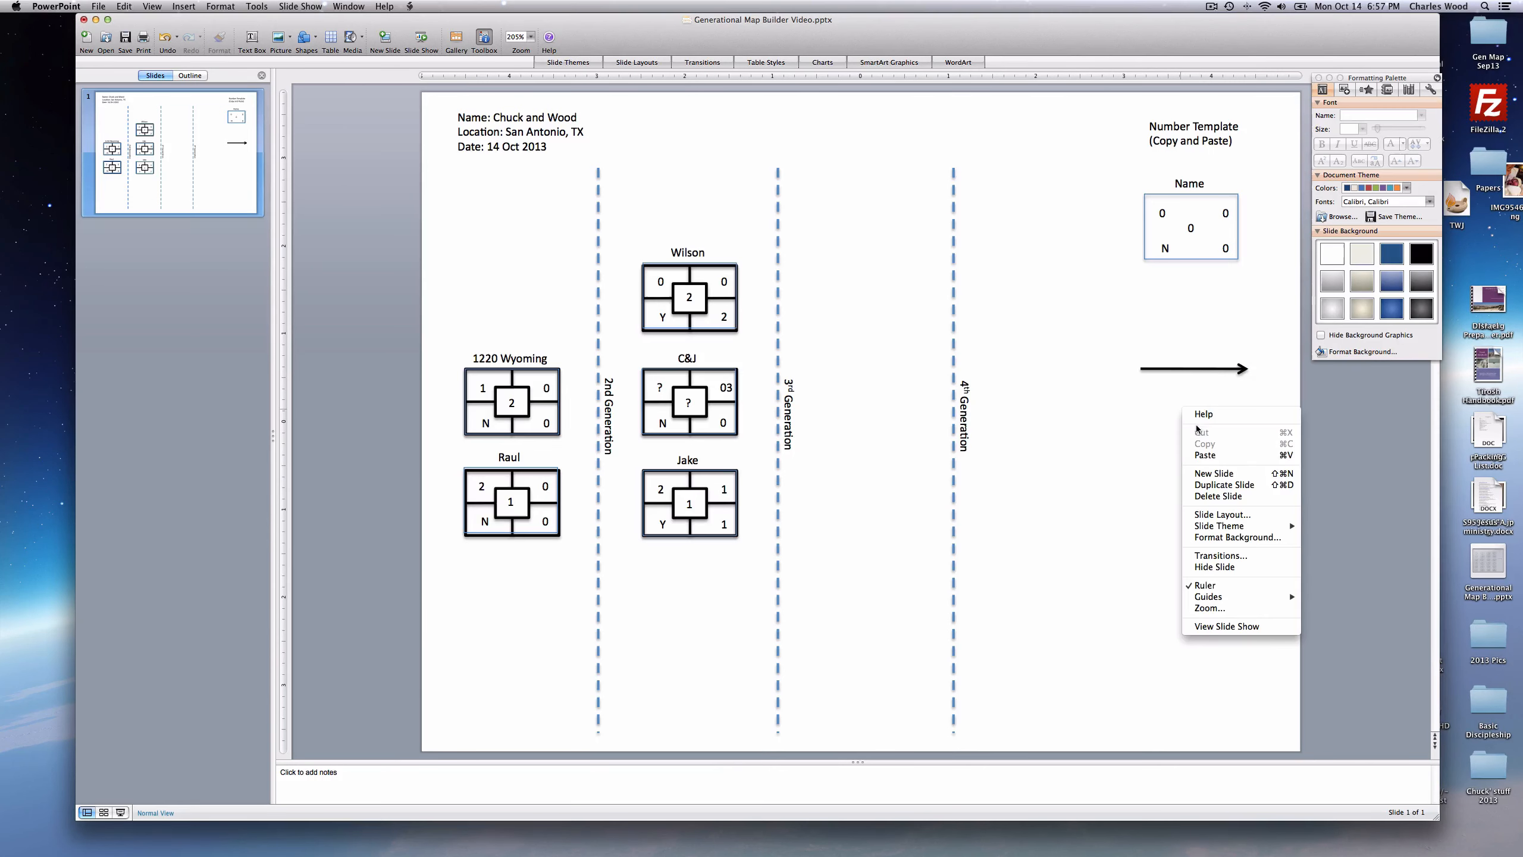
left_click(1205, 456)
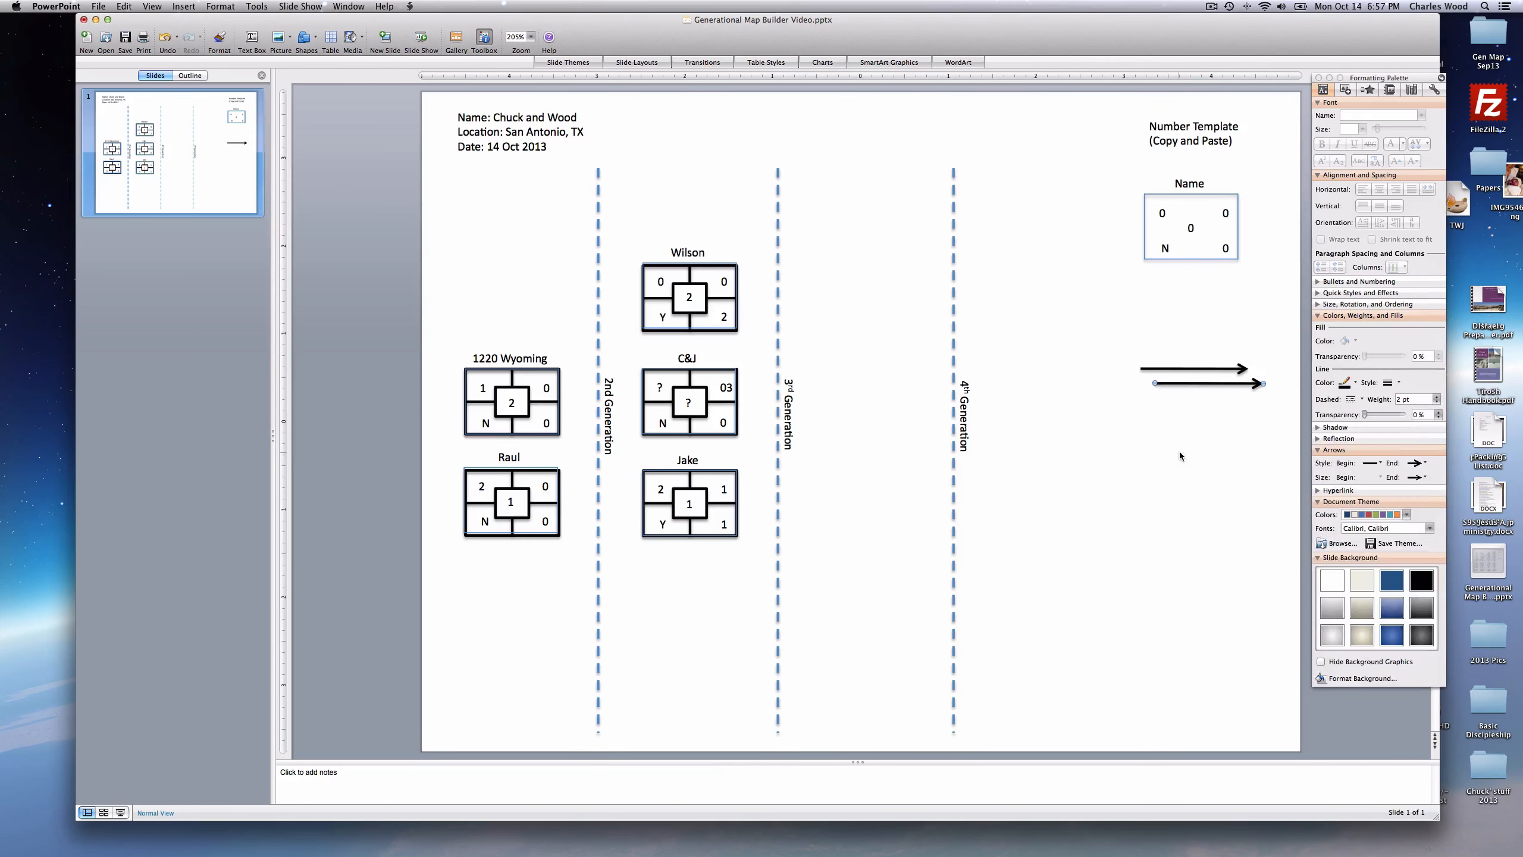
right_click(1179, 451)
left_click(1198, 499)
left_click_drag(1187, 369, 634, 307)
left_click_drag(1209, 383, 635, 477)
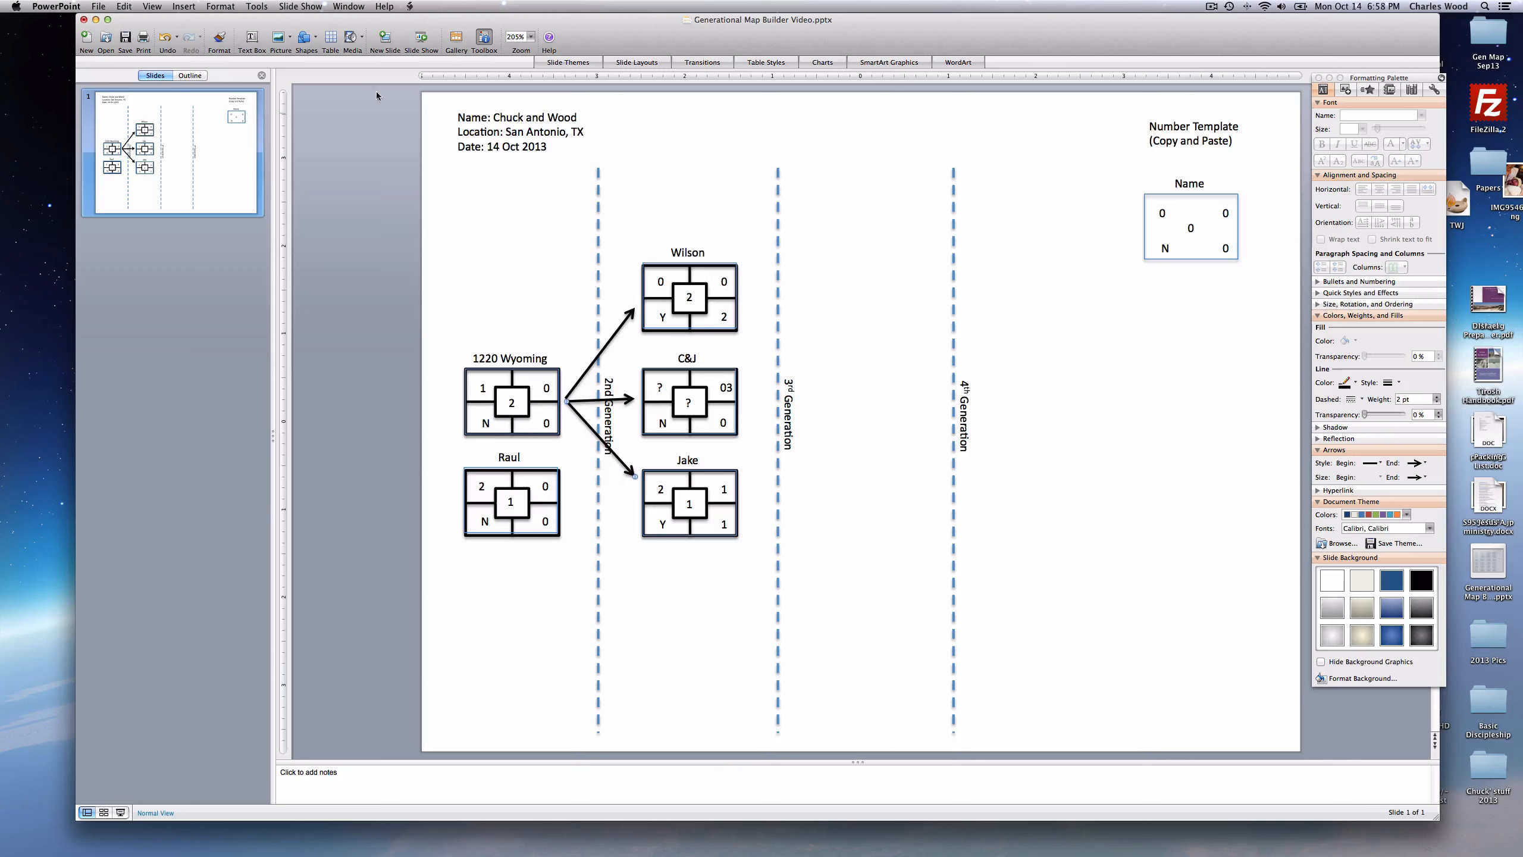
left_click(96, 7)
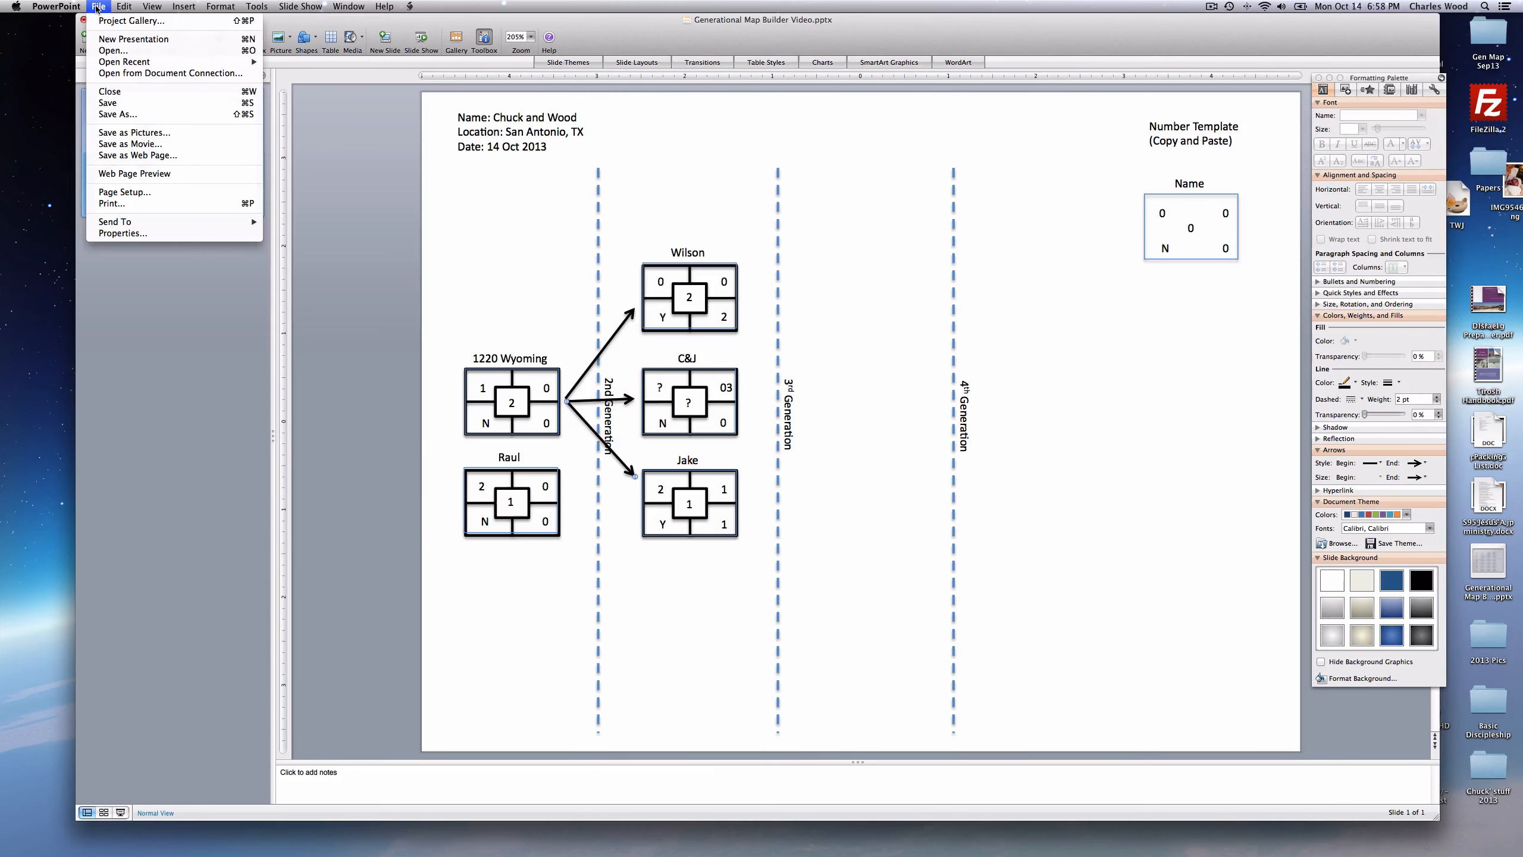
- Save the slide in JPEG format as 'Oct-Dec Gen Map' and confirm the image export
left_click(128, 115)
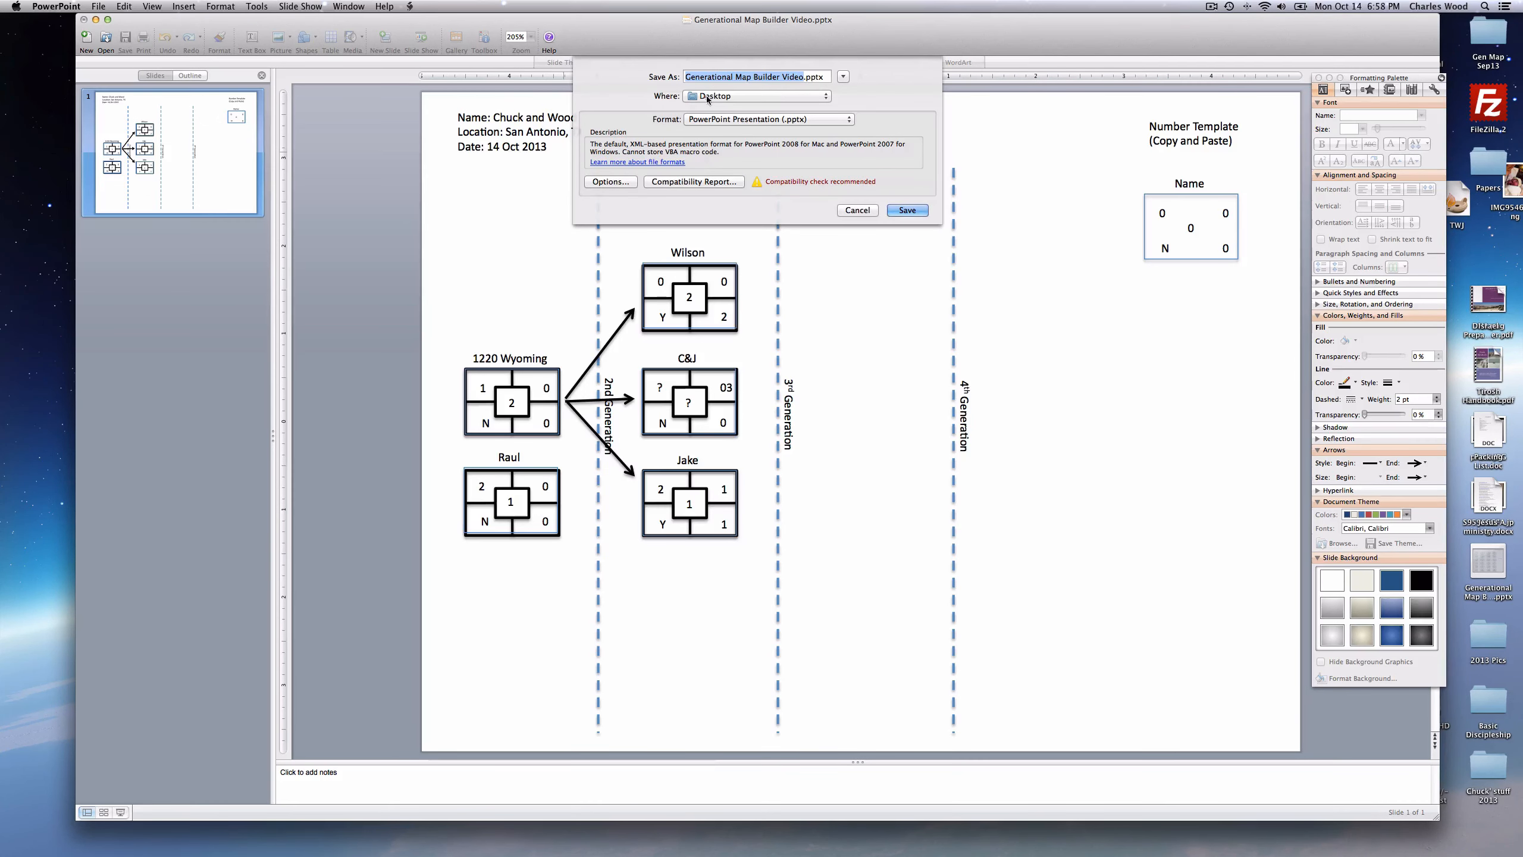
left_click(742, 119)
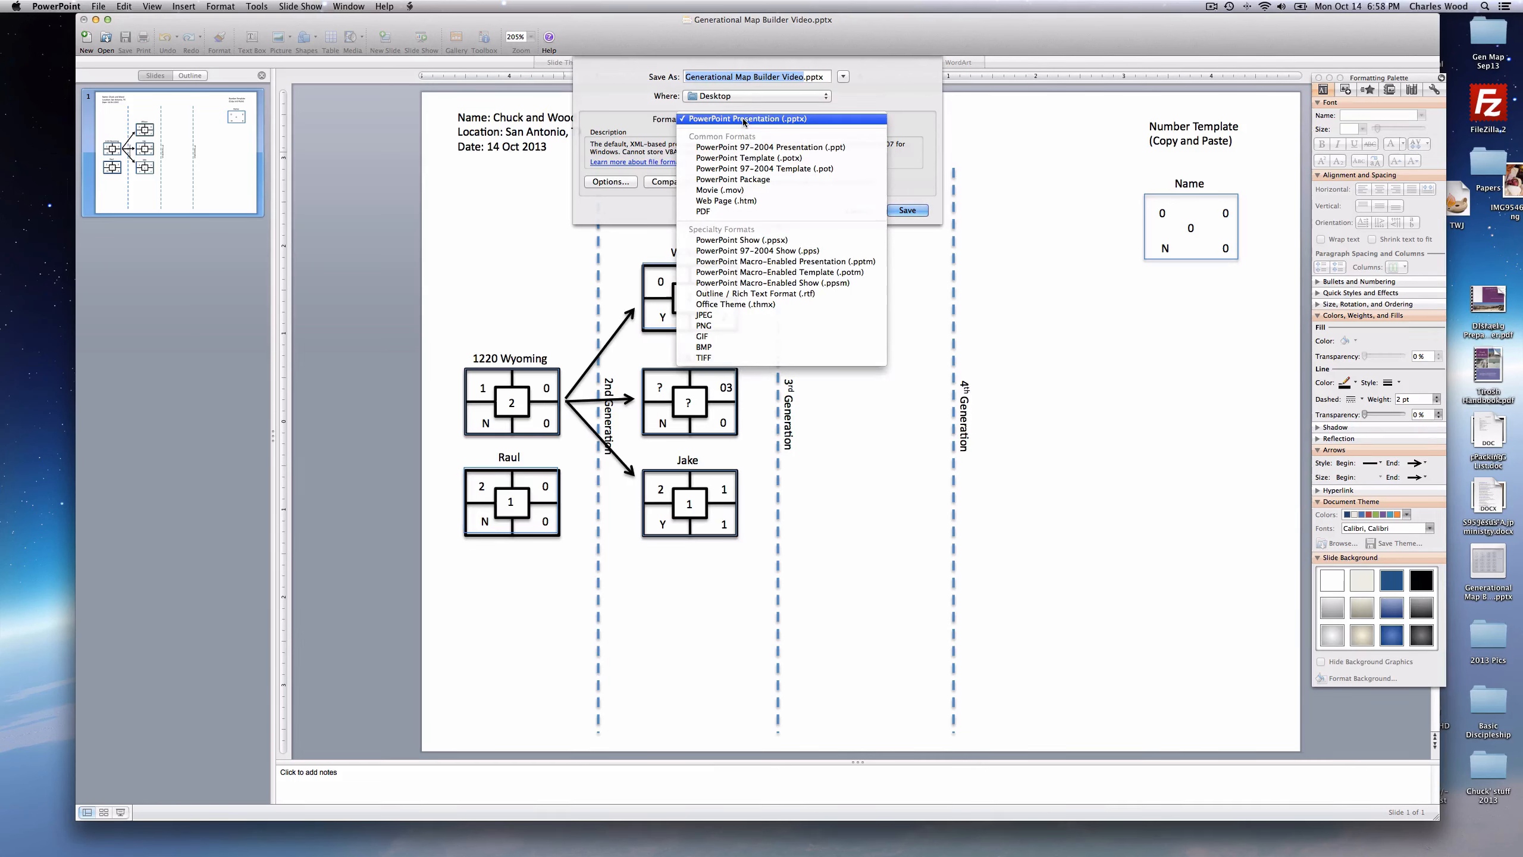
left_click(759, 78)
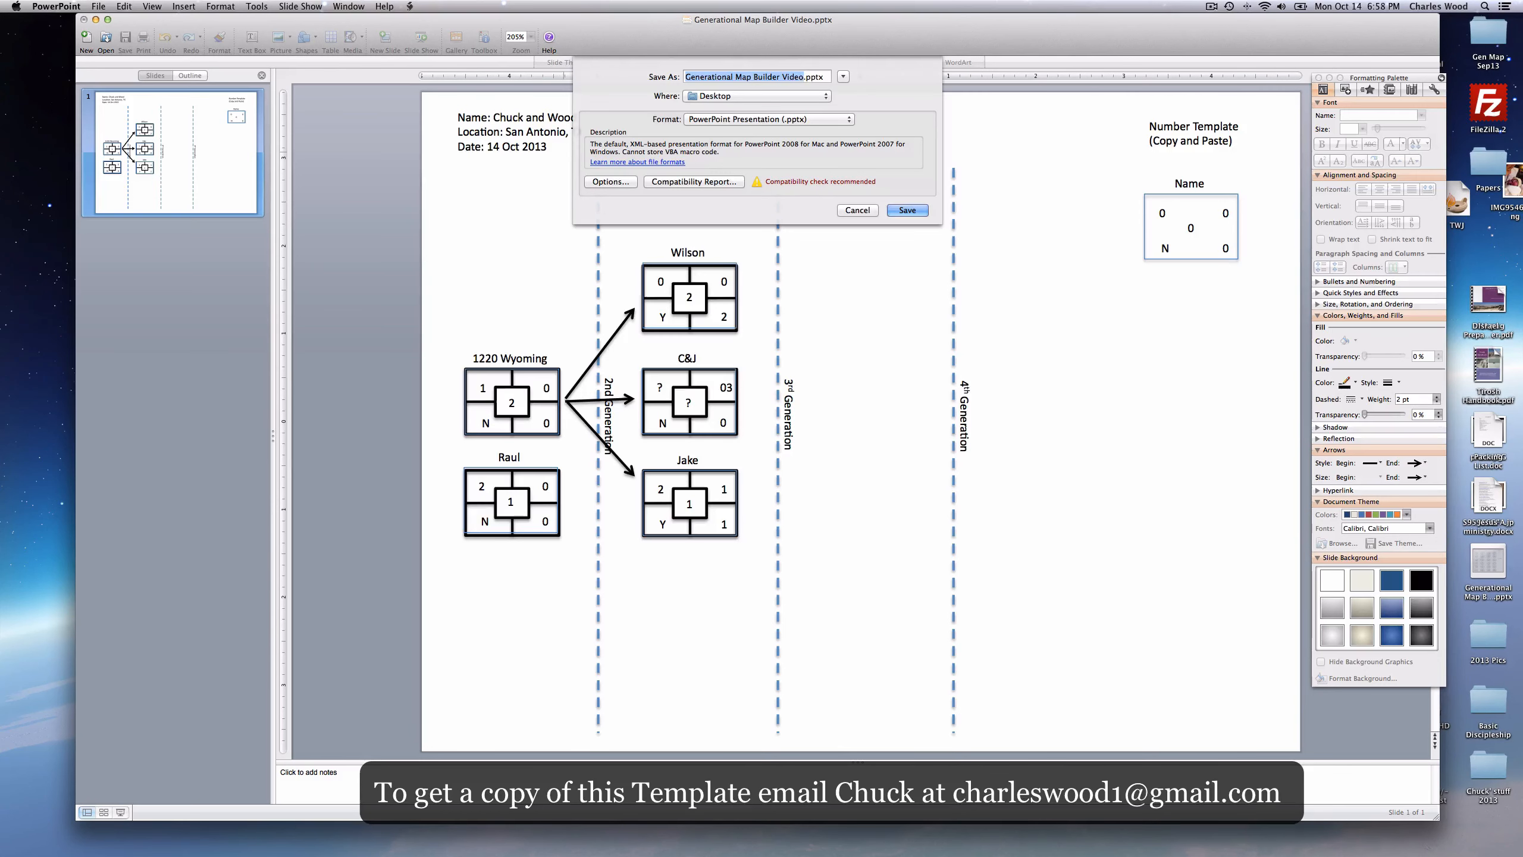
type("Oct-De")
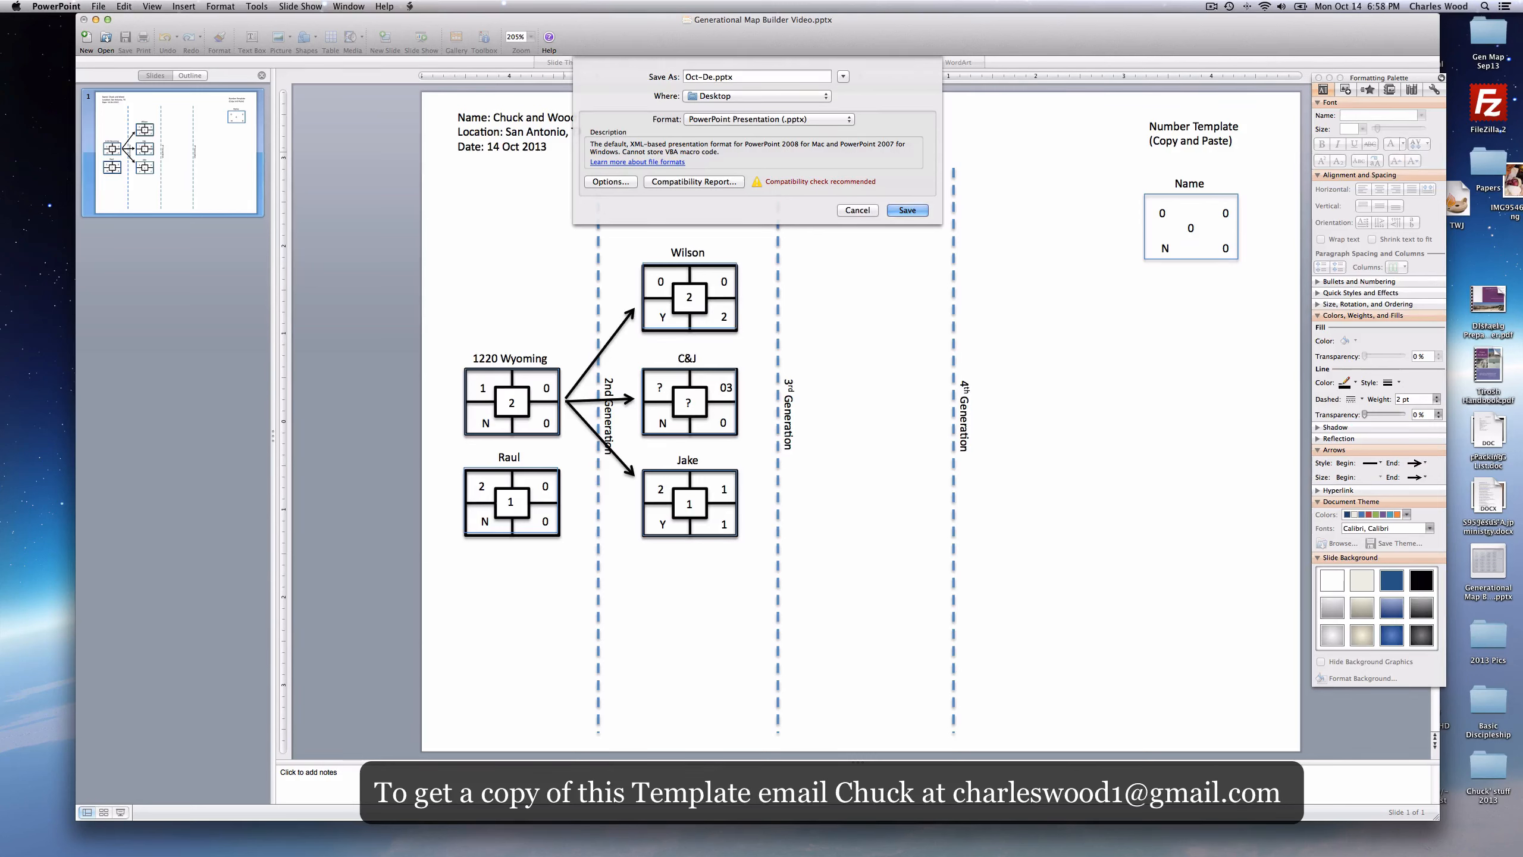
type("c Gen Map")
left_click(747, 119)
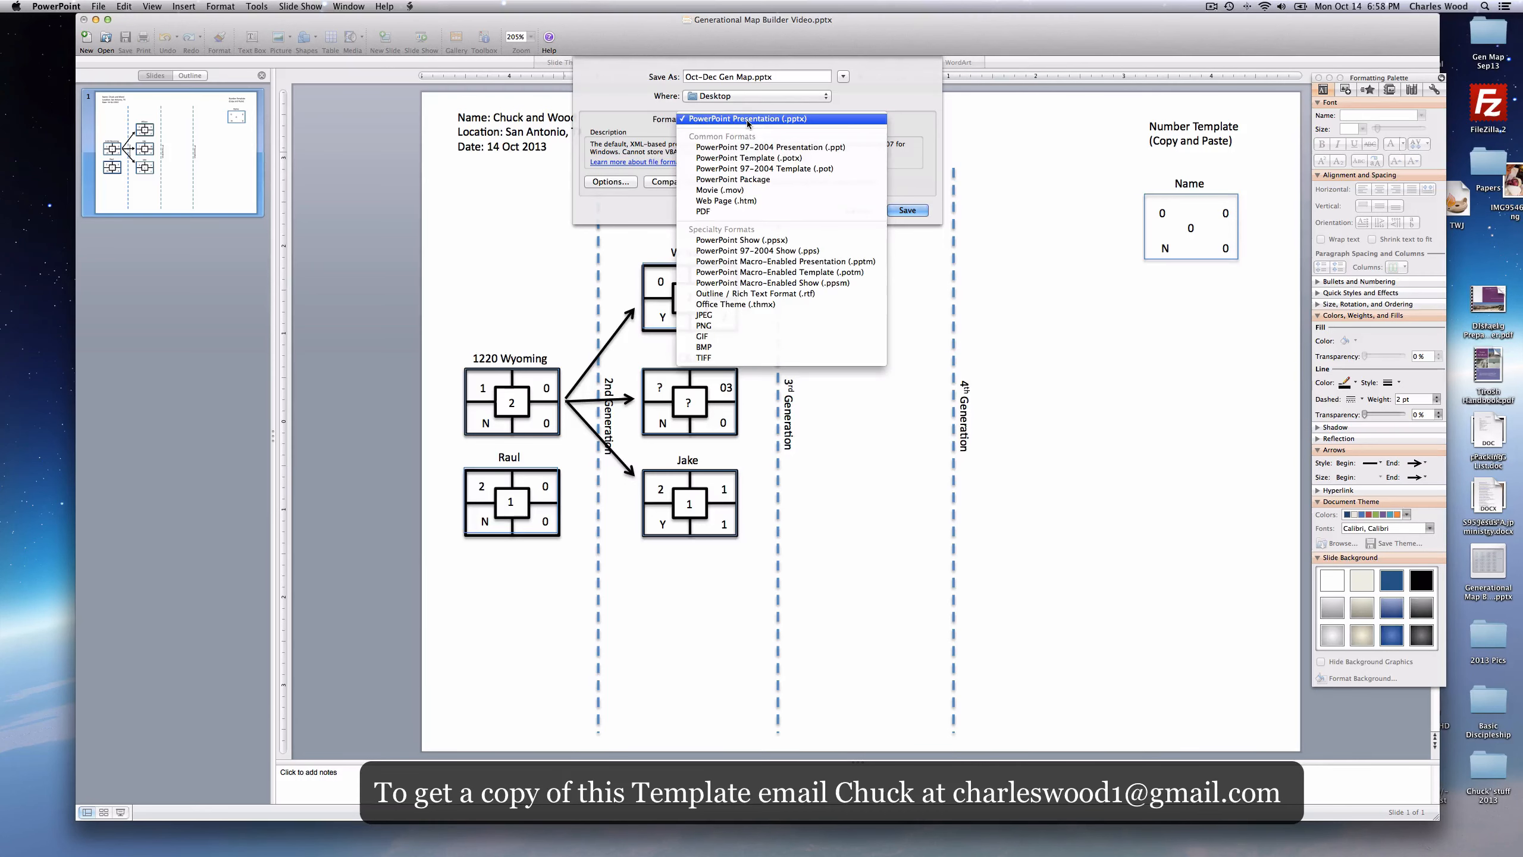
left_click(714, 317)
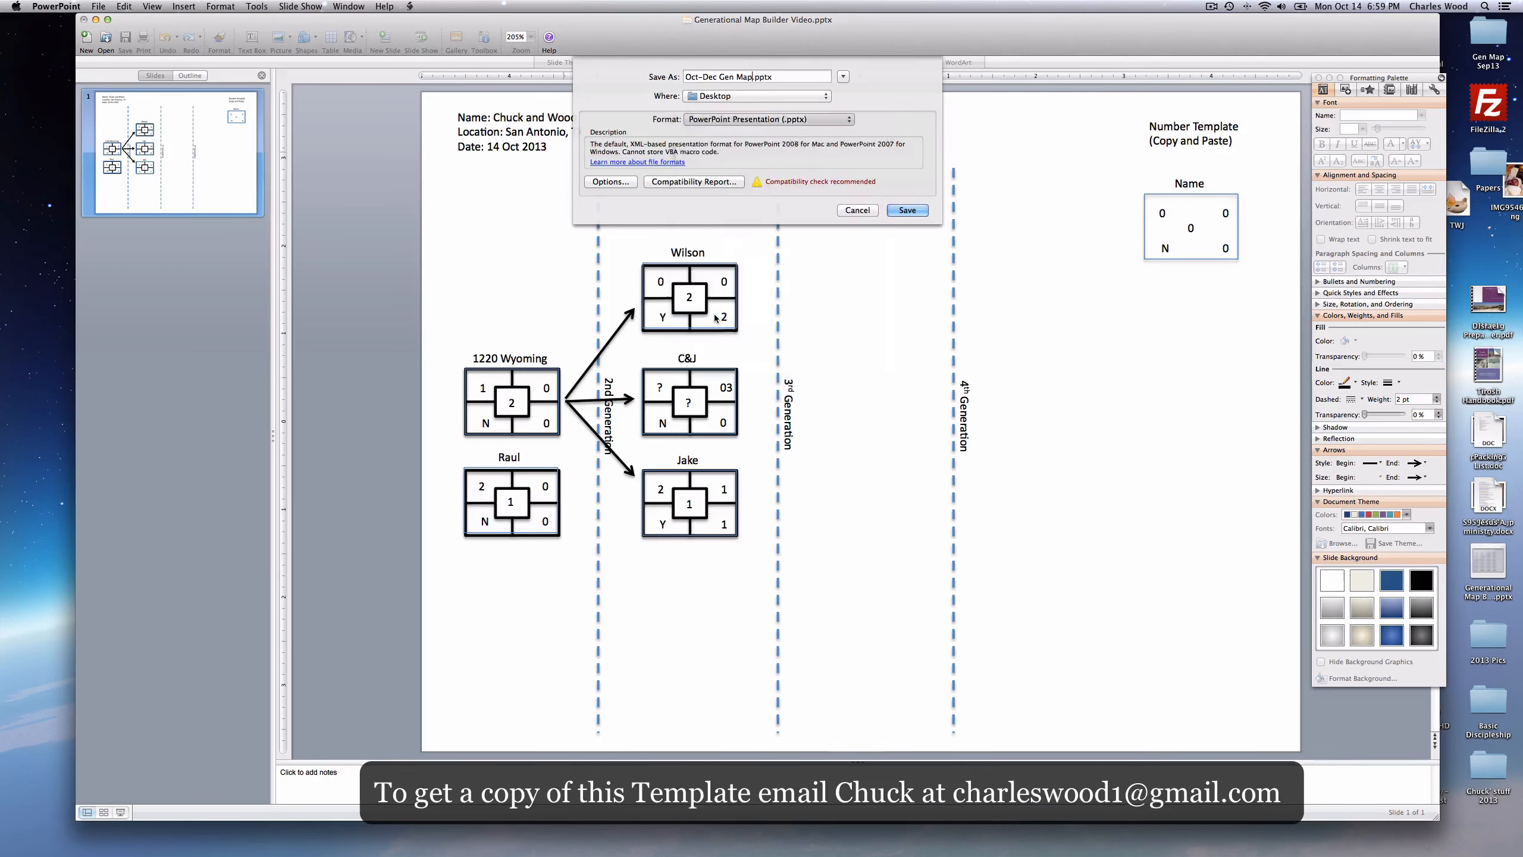
left_click(908, 210)
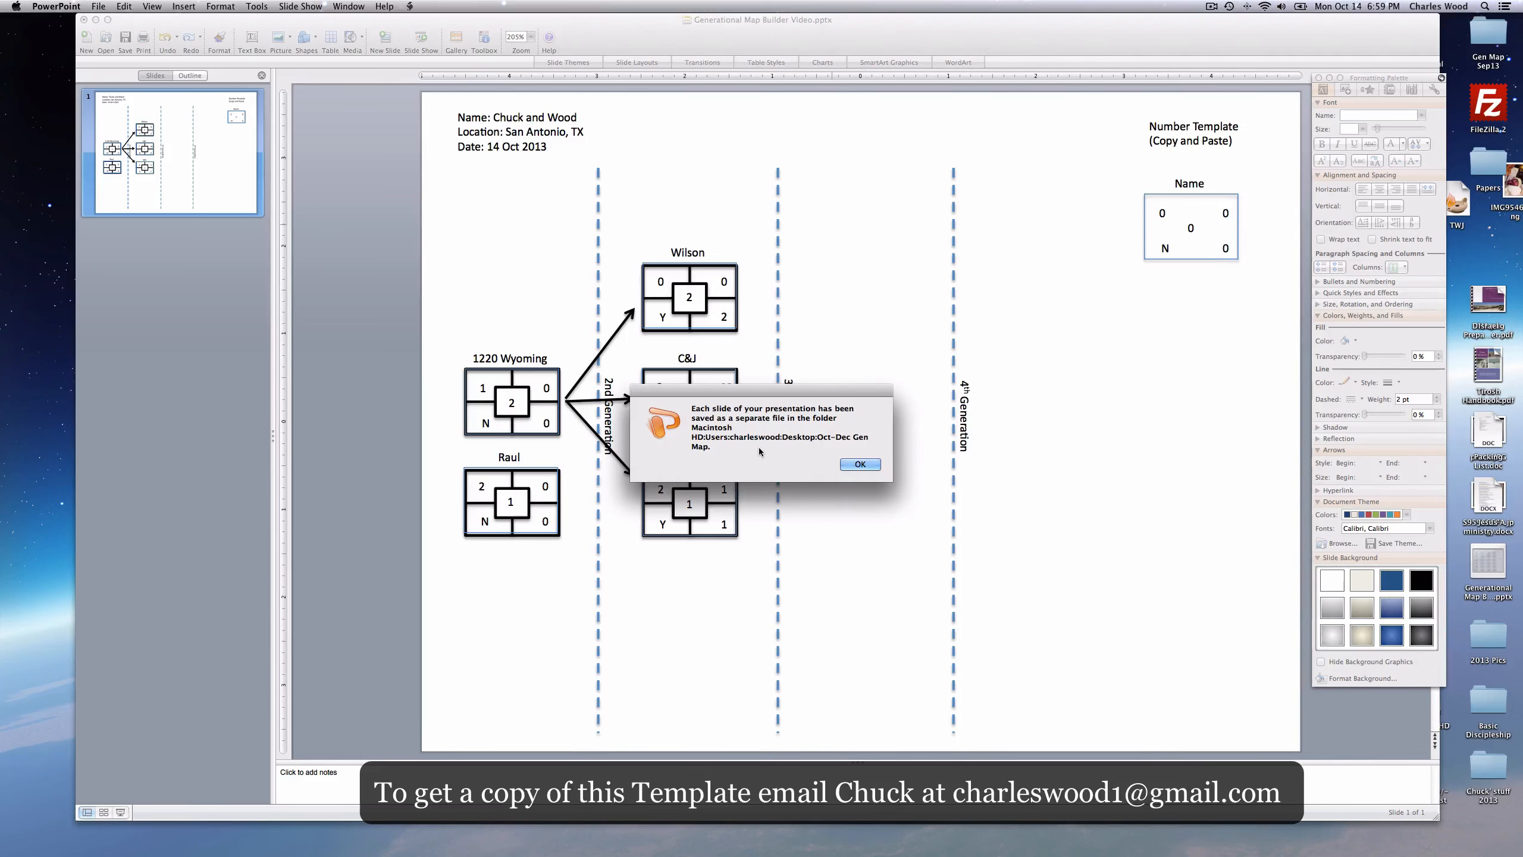
left_click(860, 465)
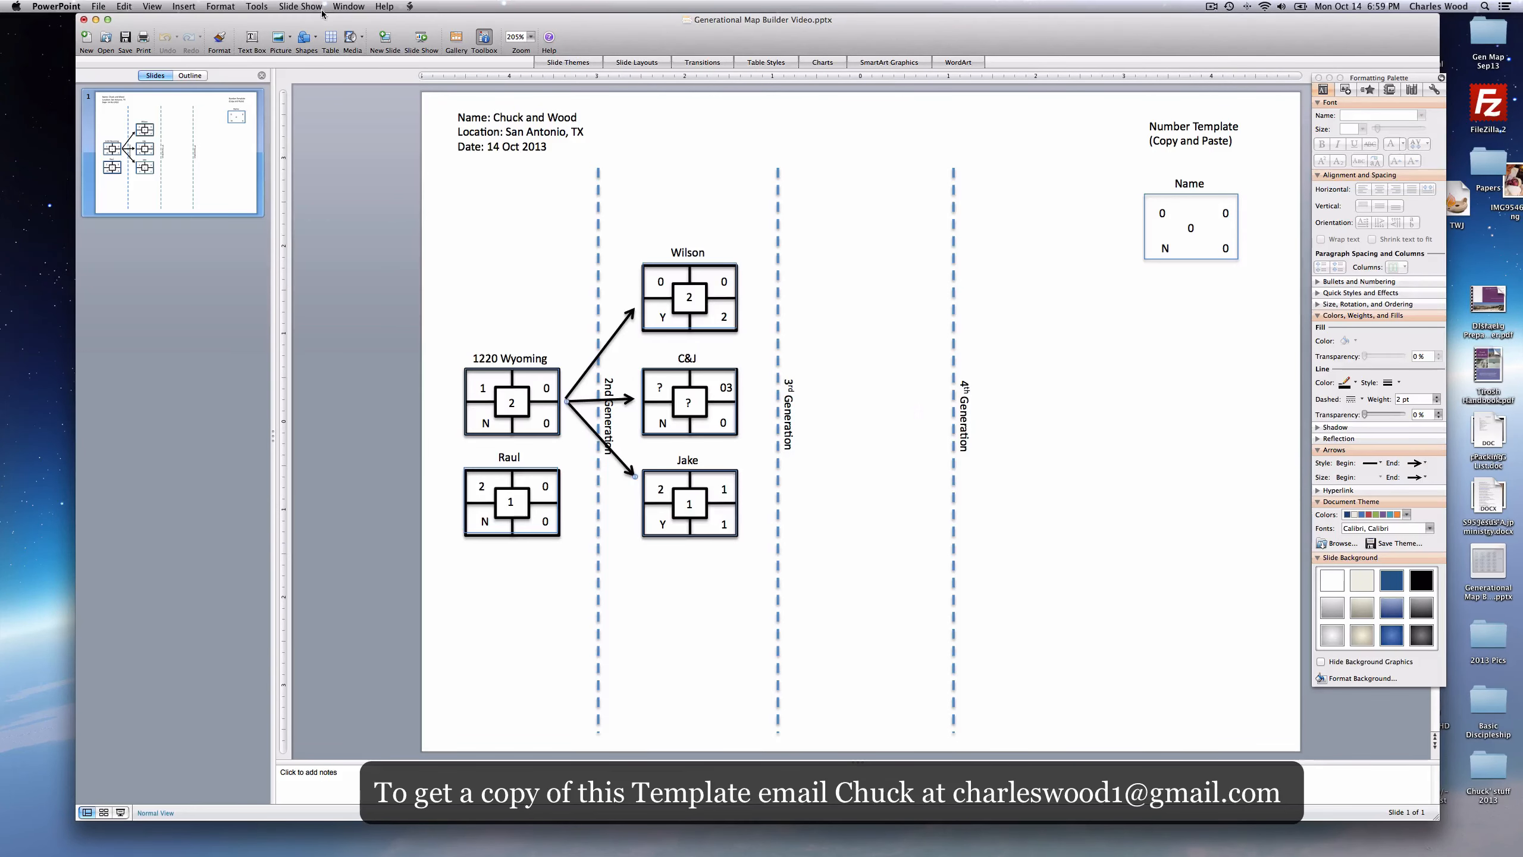
- Minimize PowerPoint, close the YouTube window, and go to Google Drive in Chrome
left_click_drag(322, 21, 318, 59)
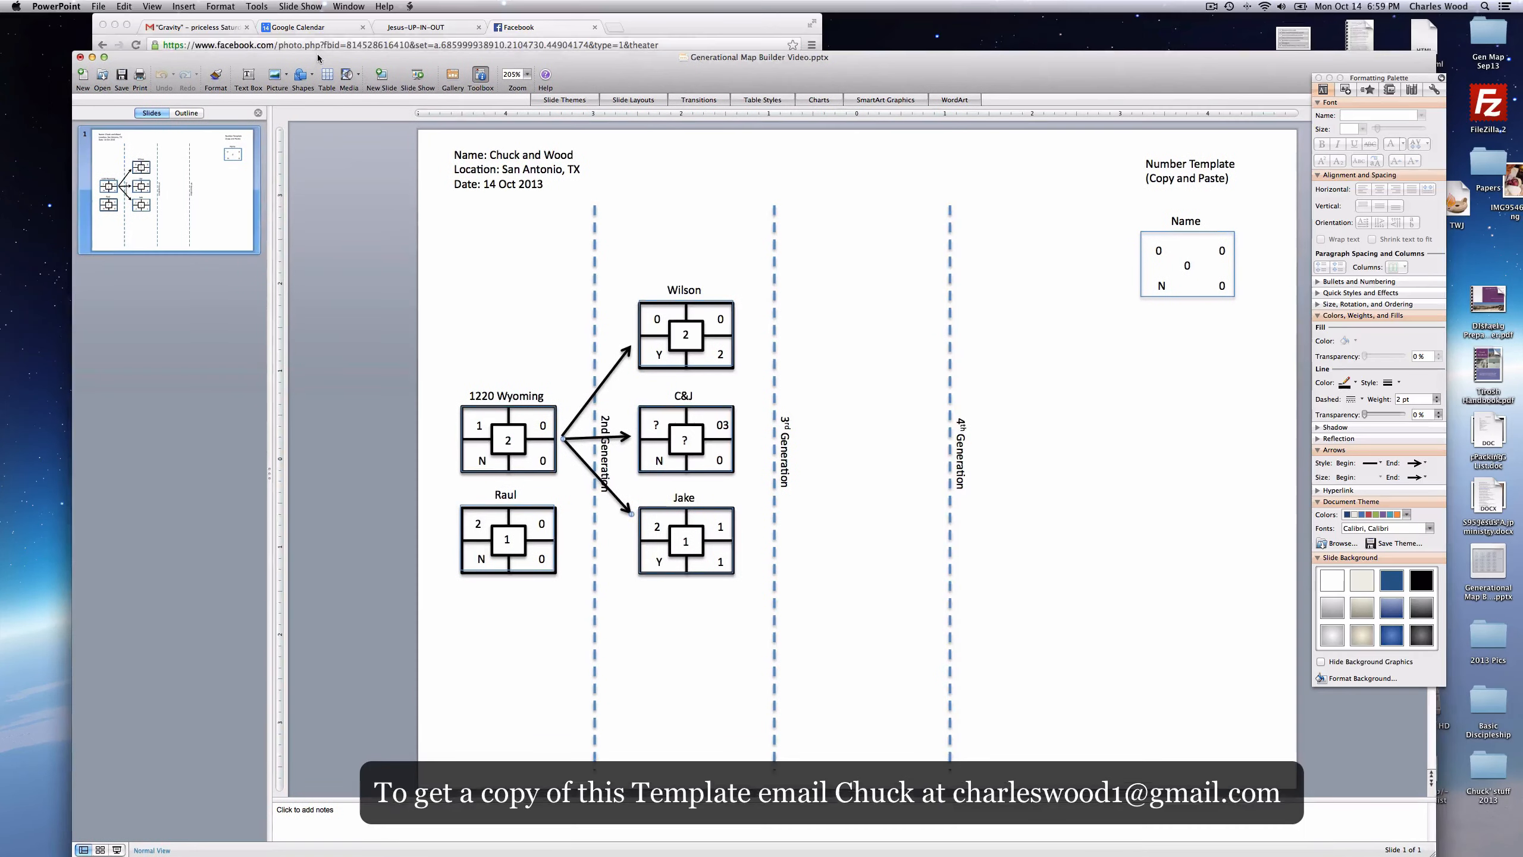
left_click(94, 57)
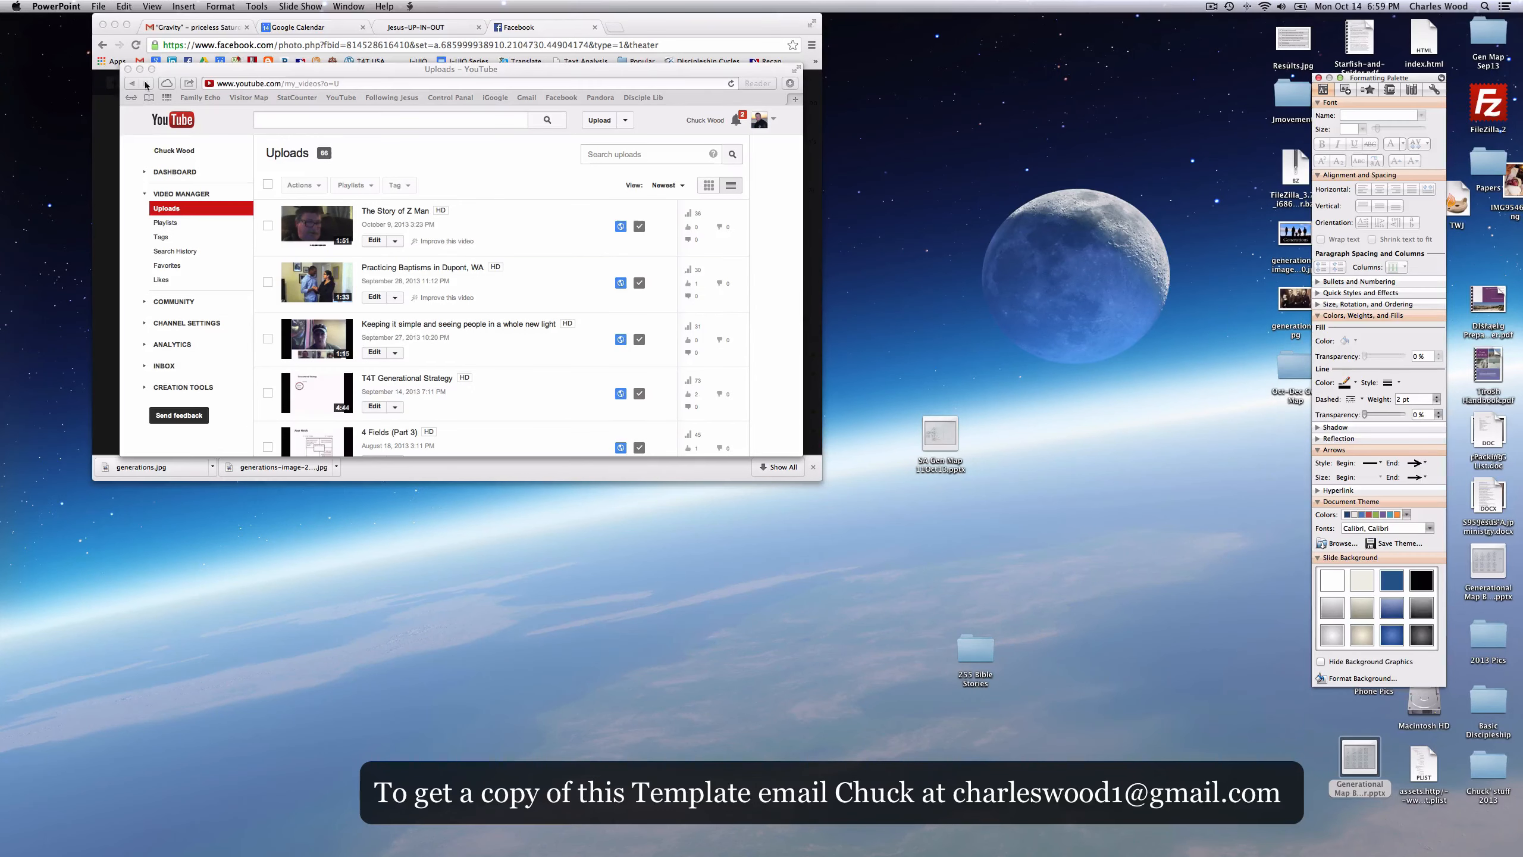
left_click(128, 69)
left_click(204, 63)
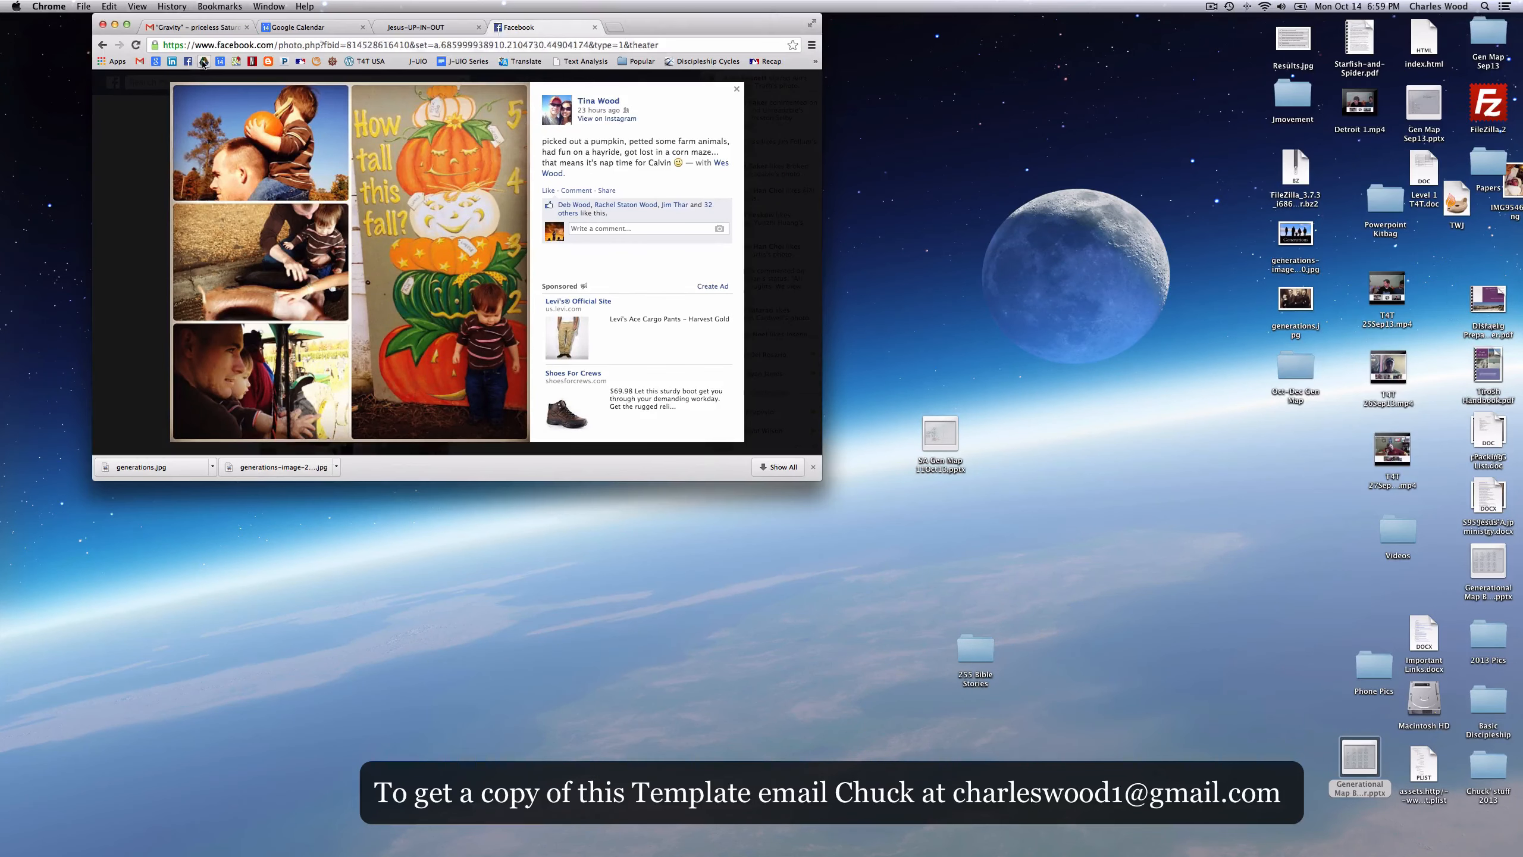
left_click(204, 62)
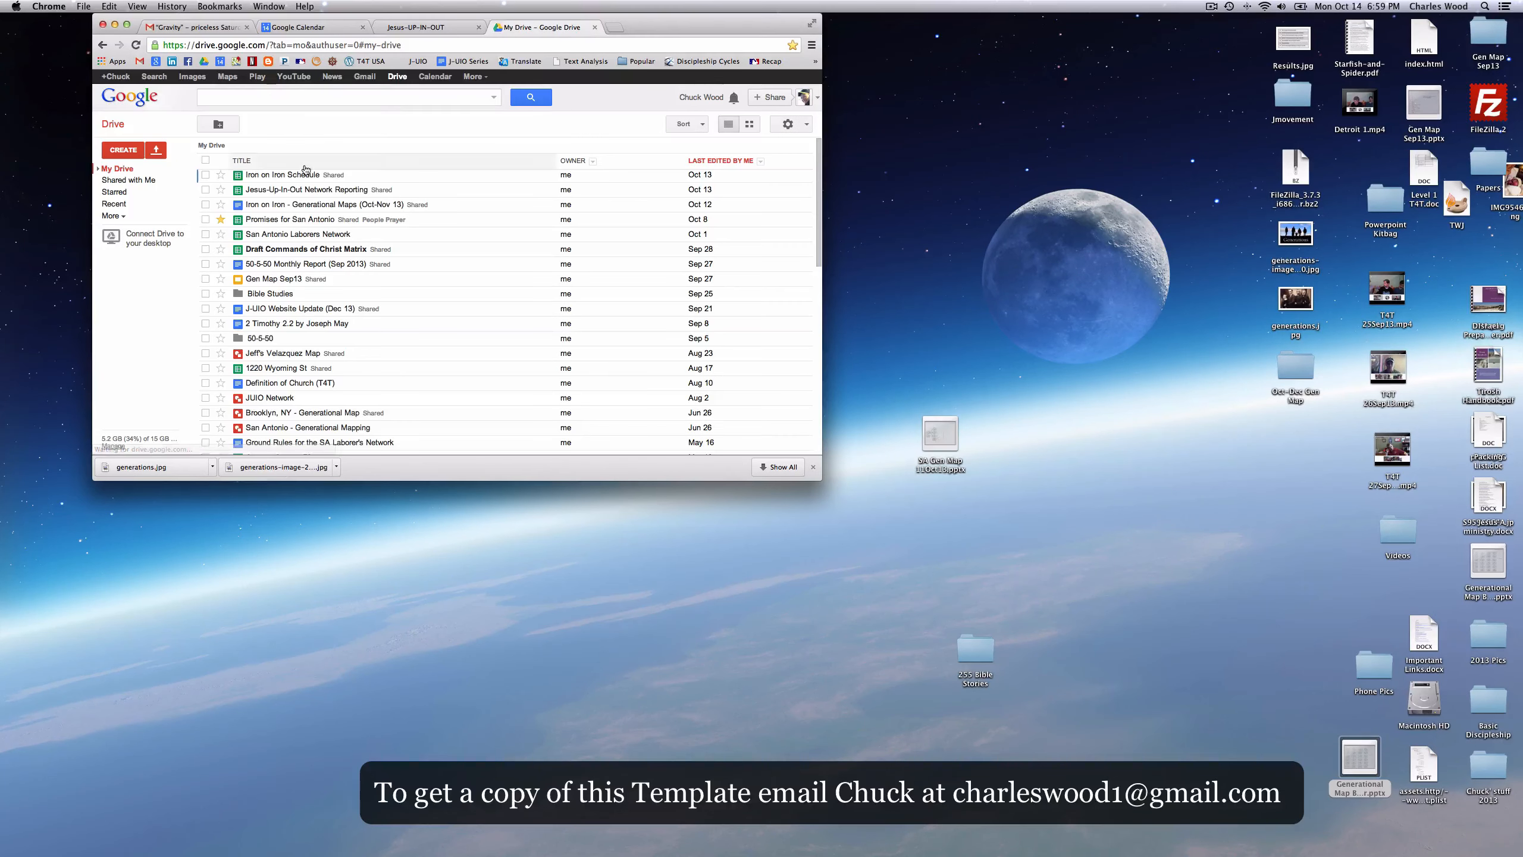
- Open the Iron on Iron - Generational Maps document and scroll to its blank template entry
left_click(320, 204)
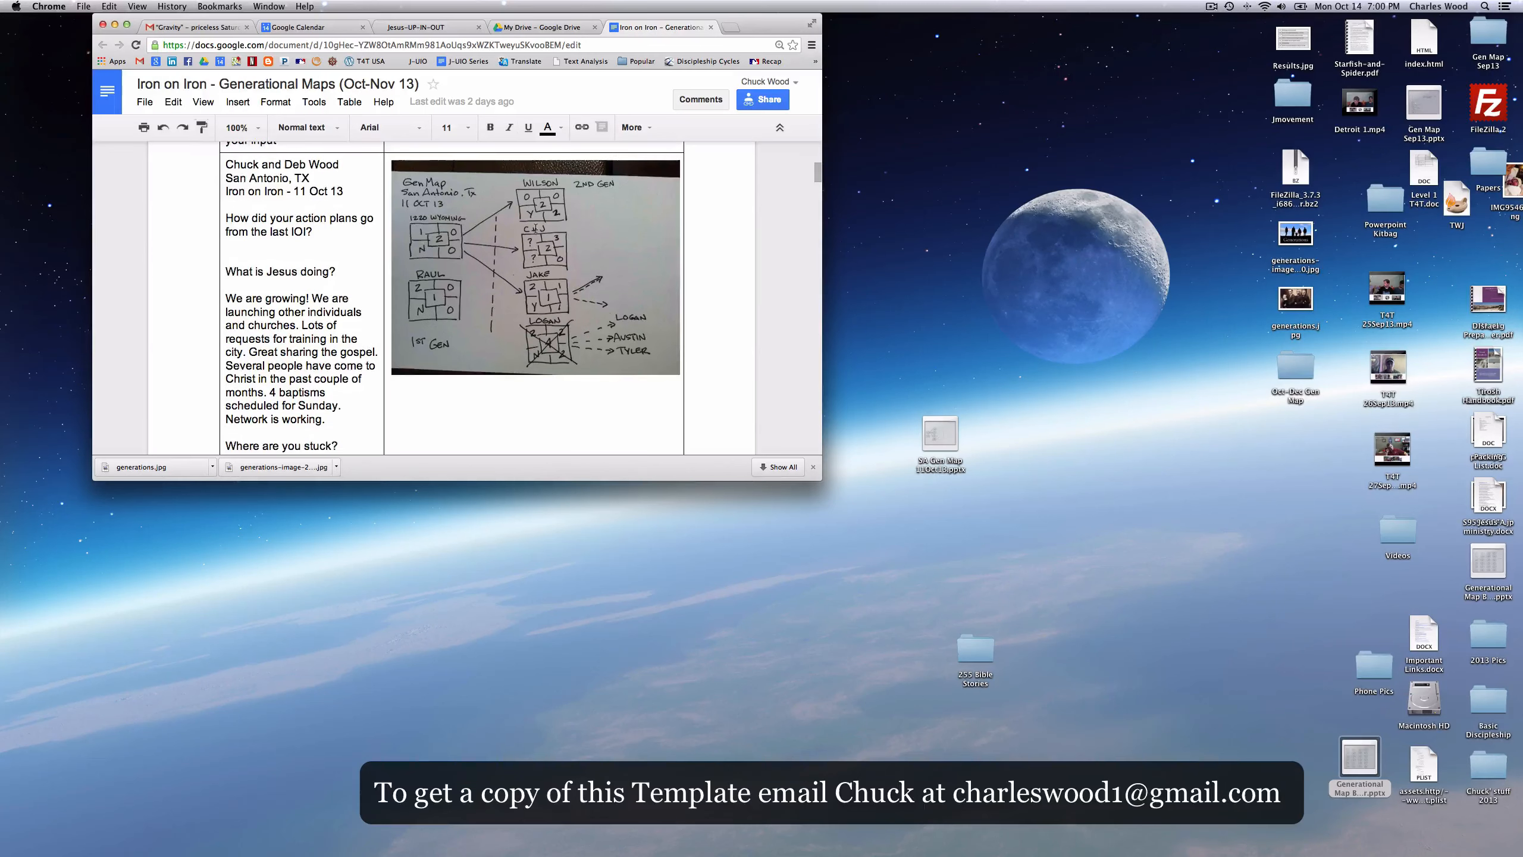
scroll(535, 228, "down", 10)
scroll(535, 227, "down", 15)
scroll(536, 228, "down", 2)
scroll(536, 228, "up", 2)
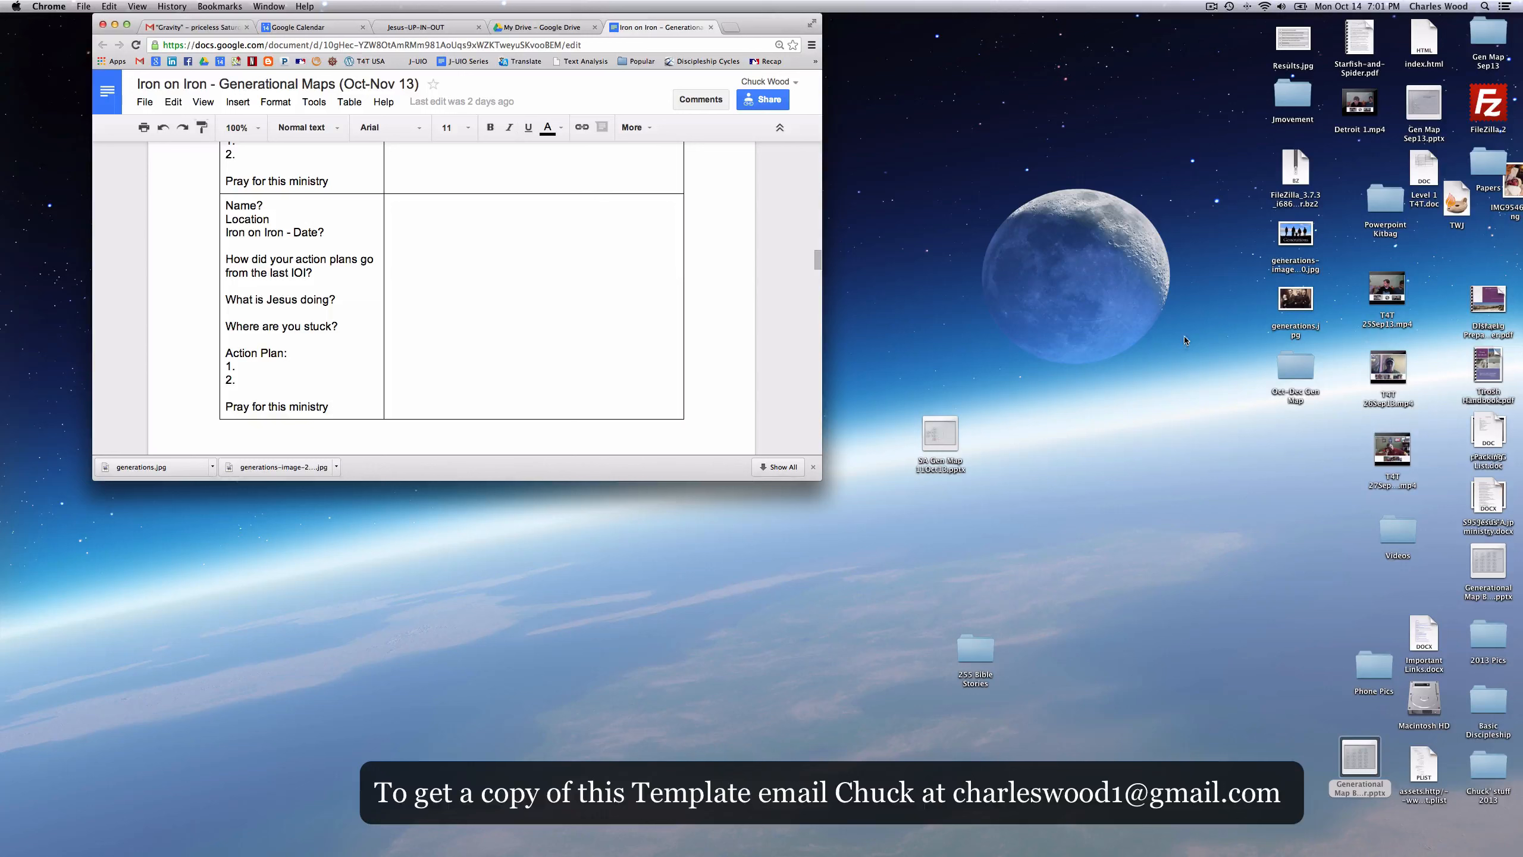
- Open the Oct-Dec Gen Map folder beside Chrome and drag Slide1.jpg into the Doc's empty table cell
left_click_drag(1286, 364, 892, 287)
double_click(893, 287)
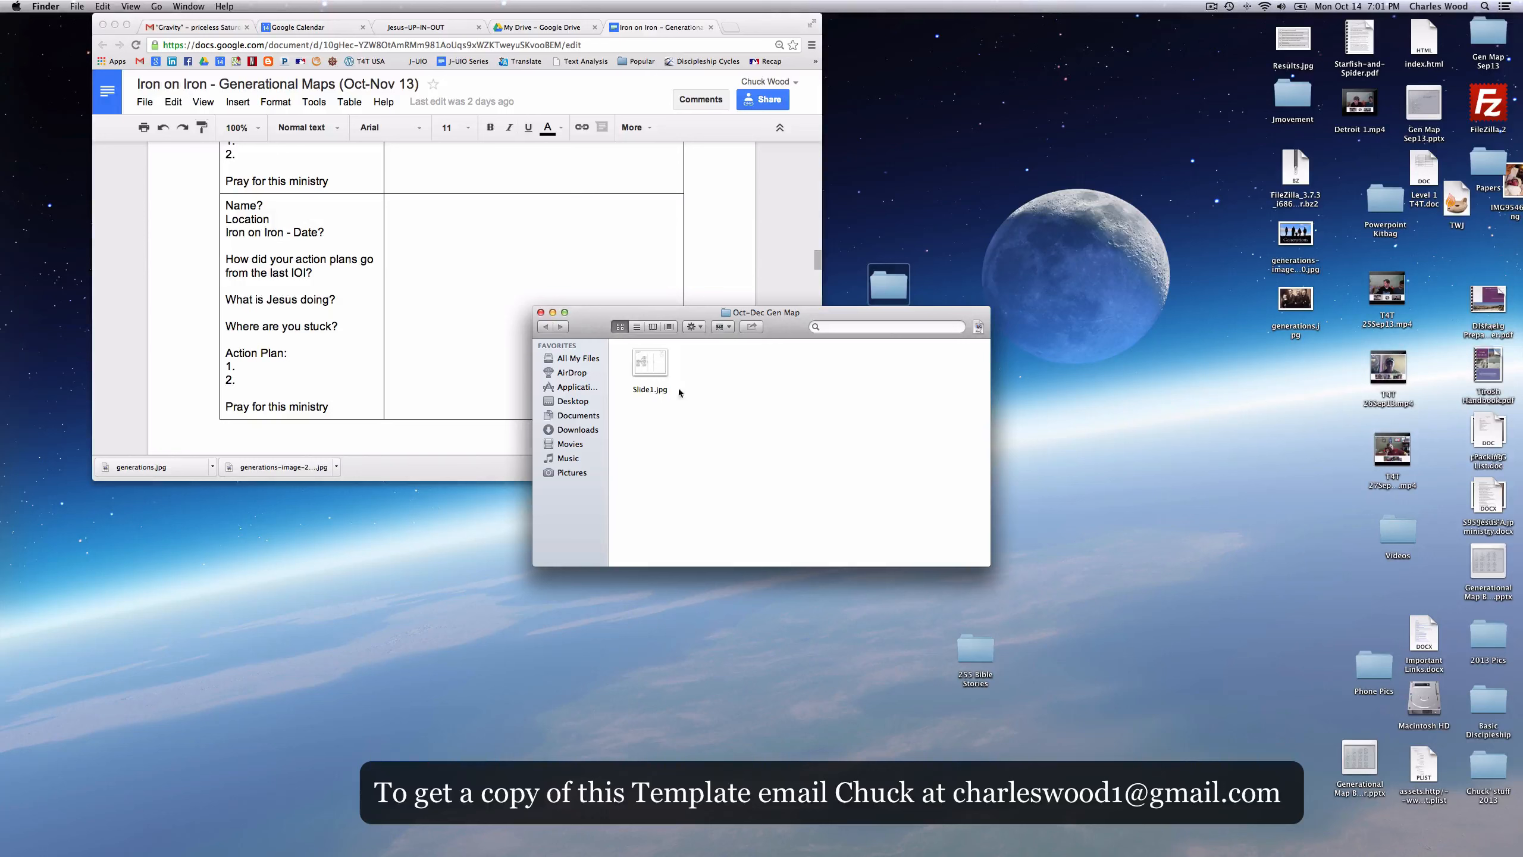
left_click_drag(680, 312, 1041, 308)
left_click_drag(1014, 365, 538, 300)
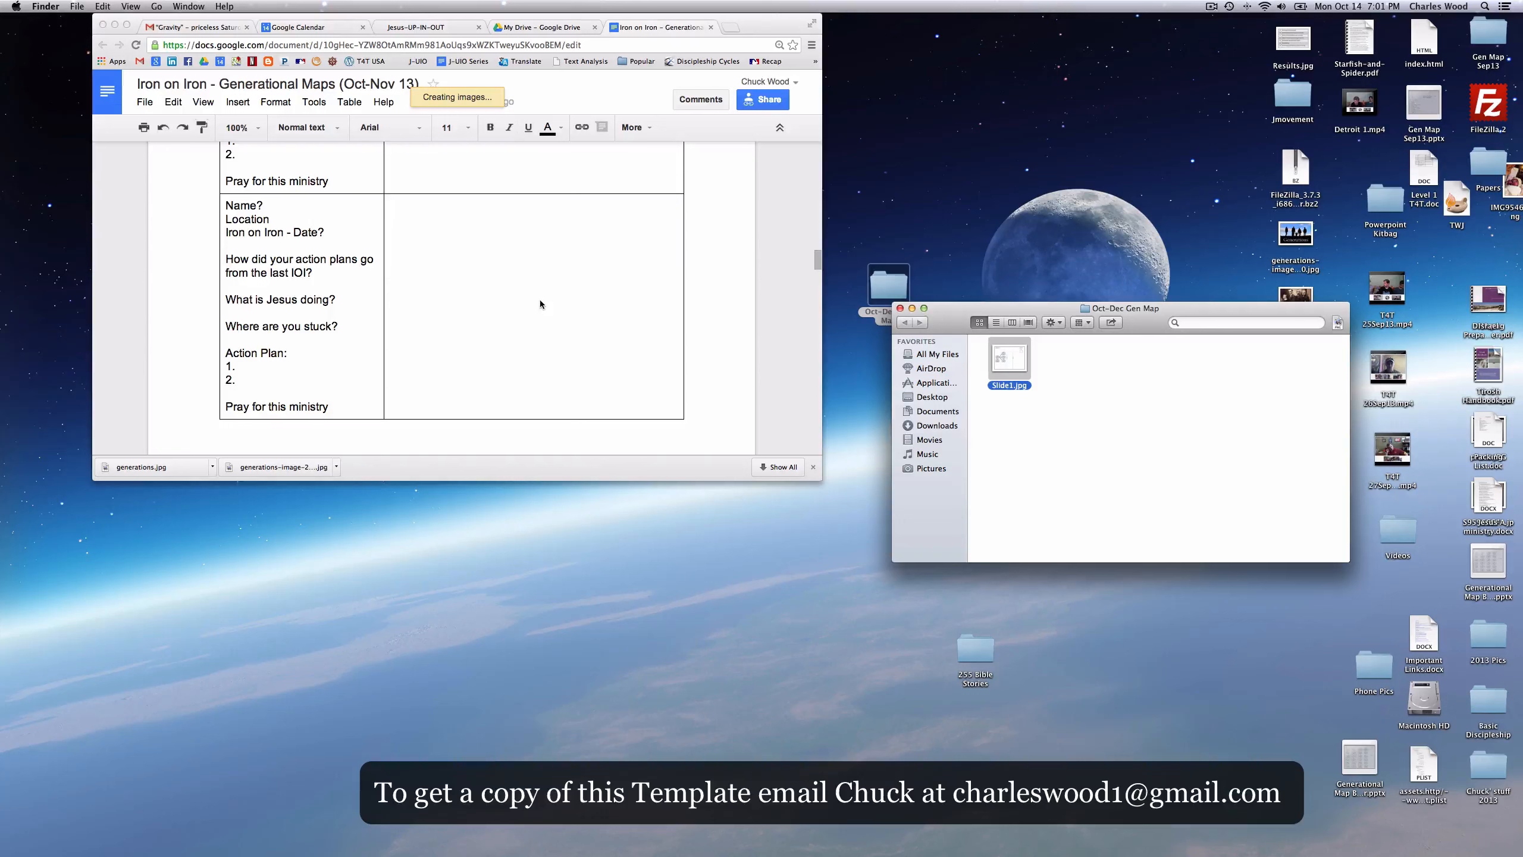